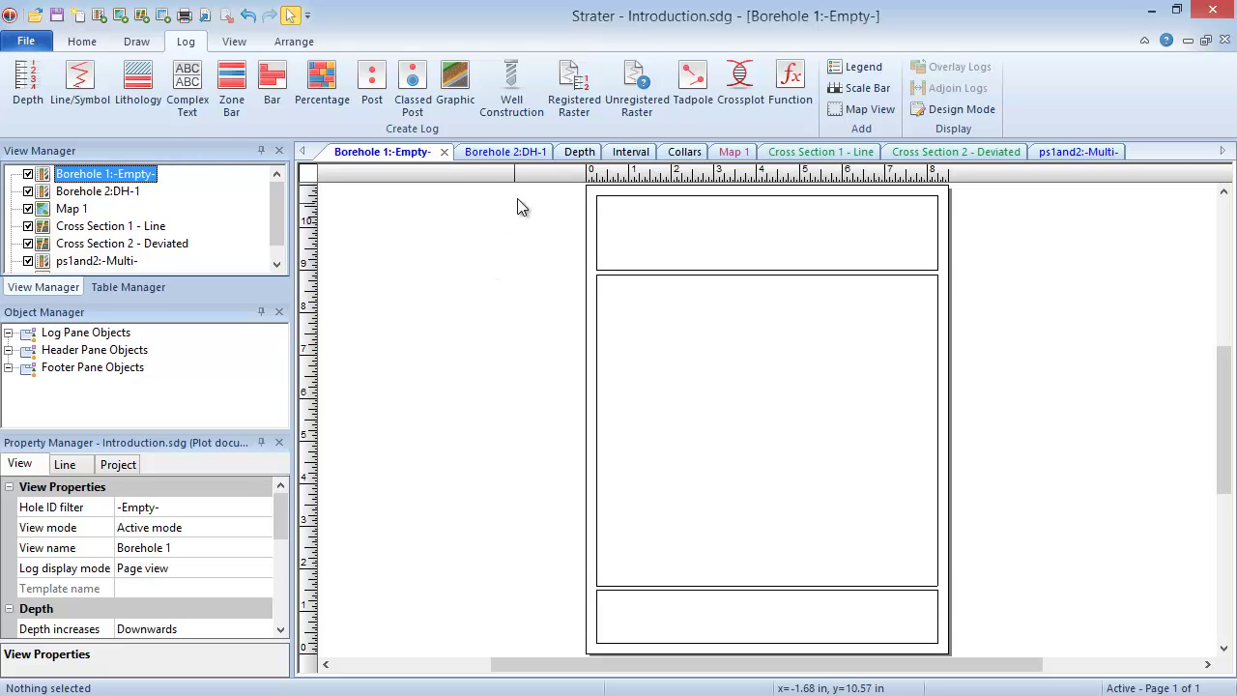
# Browse the Borehole 2, Depth, Interval, Collars, Map 1 and both cross section views.
pyautogui.click(537, 154)
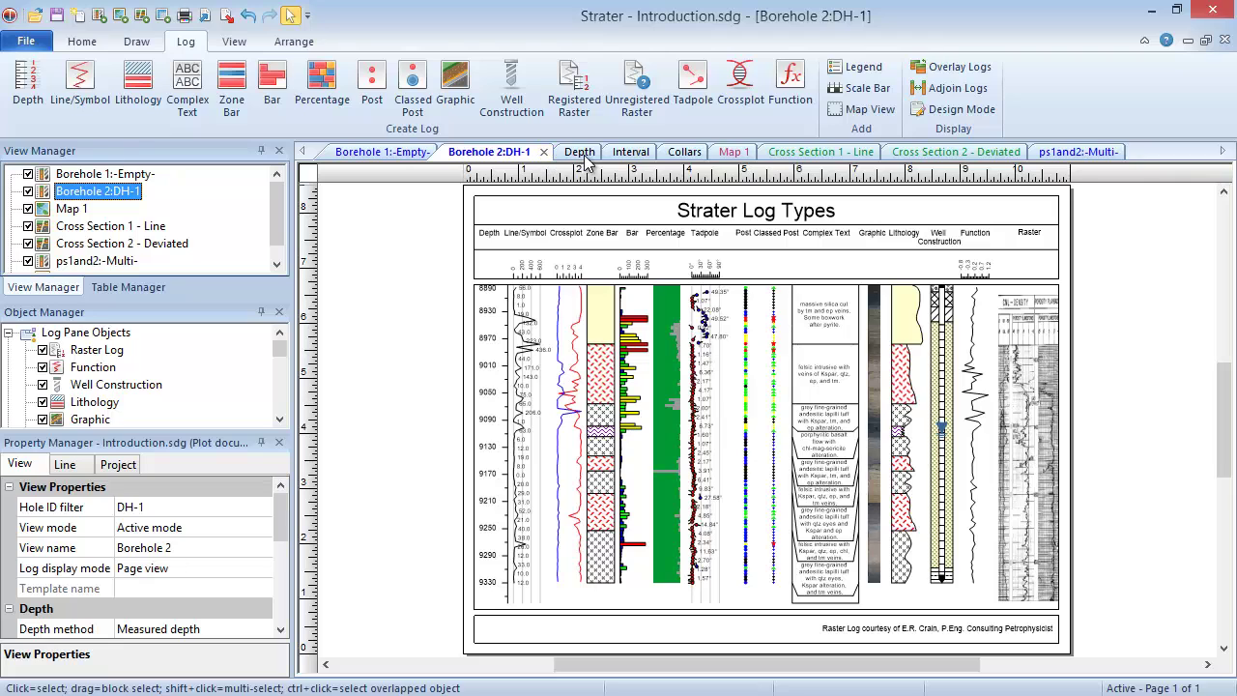
pyautogui.click(579, 153)
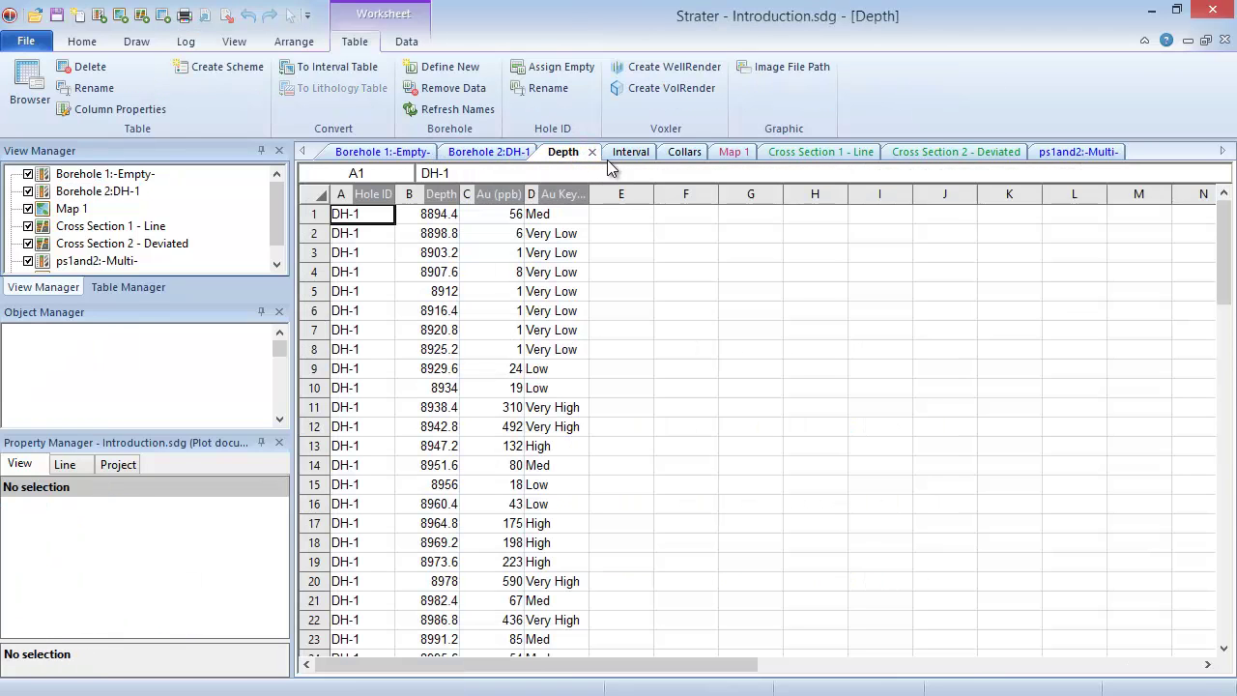
pyautogui.click(636, 154)
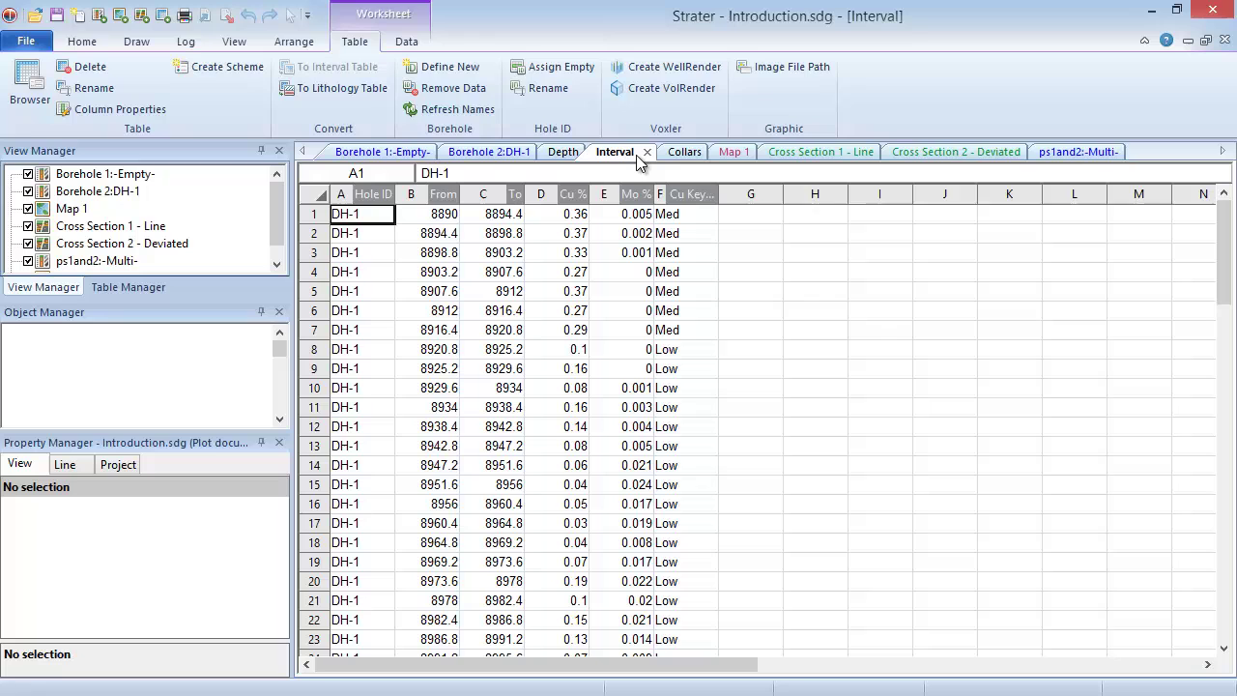
pyautogui.click(684, 156)
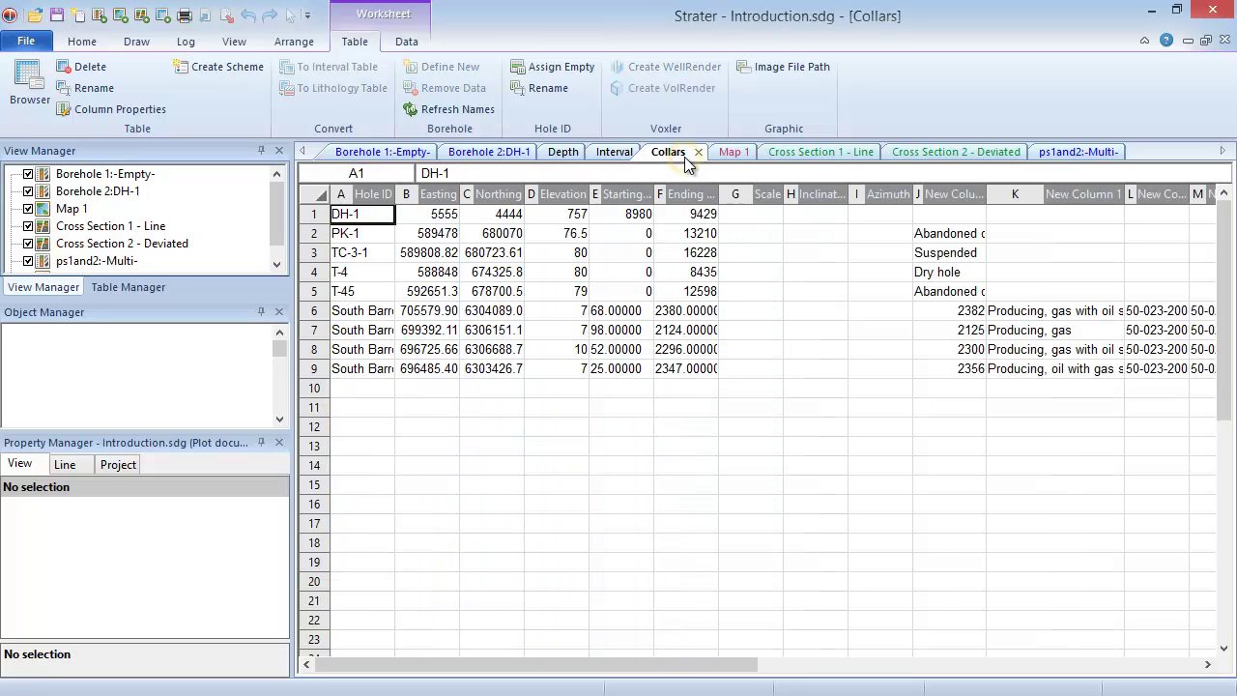
pyautogui.click(734, 156)
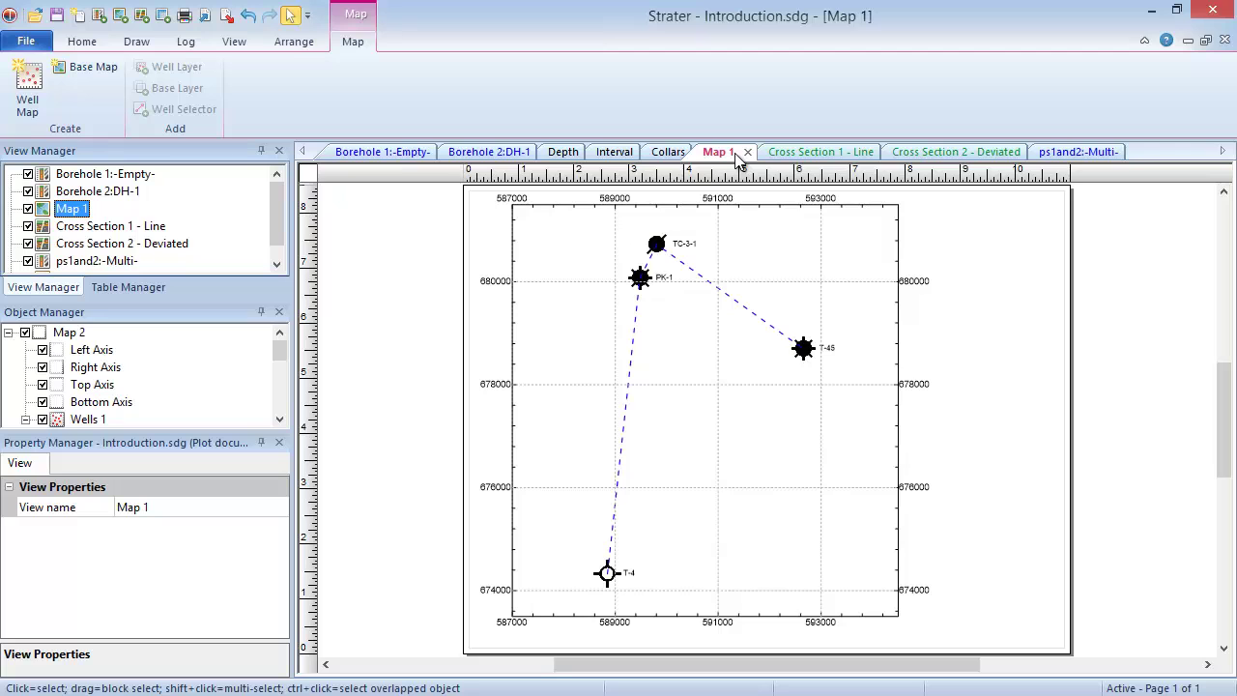
pyautogui.click(819, 155)
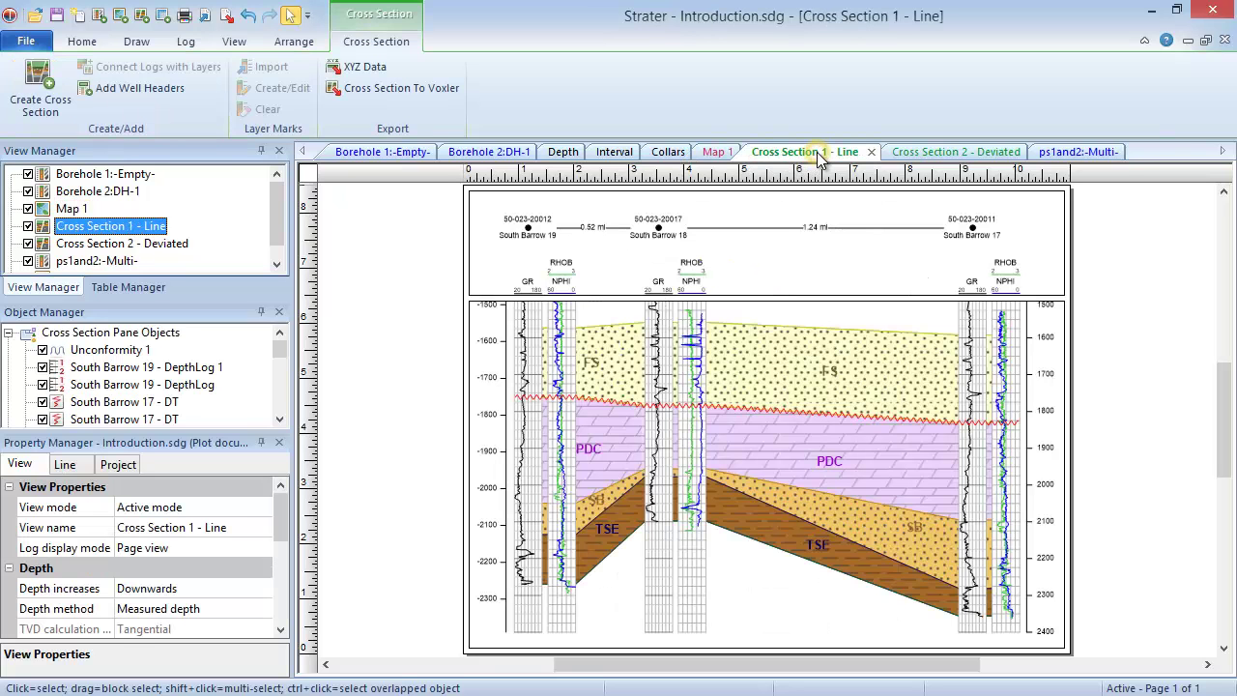
pyautogui.click(930, 154)
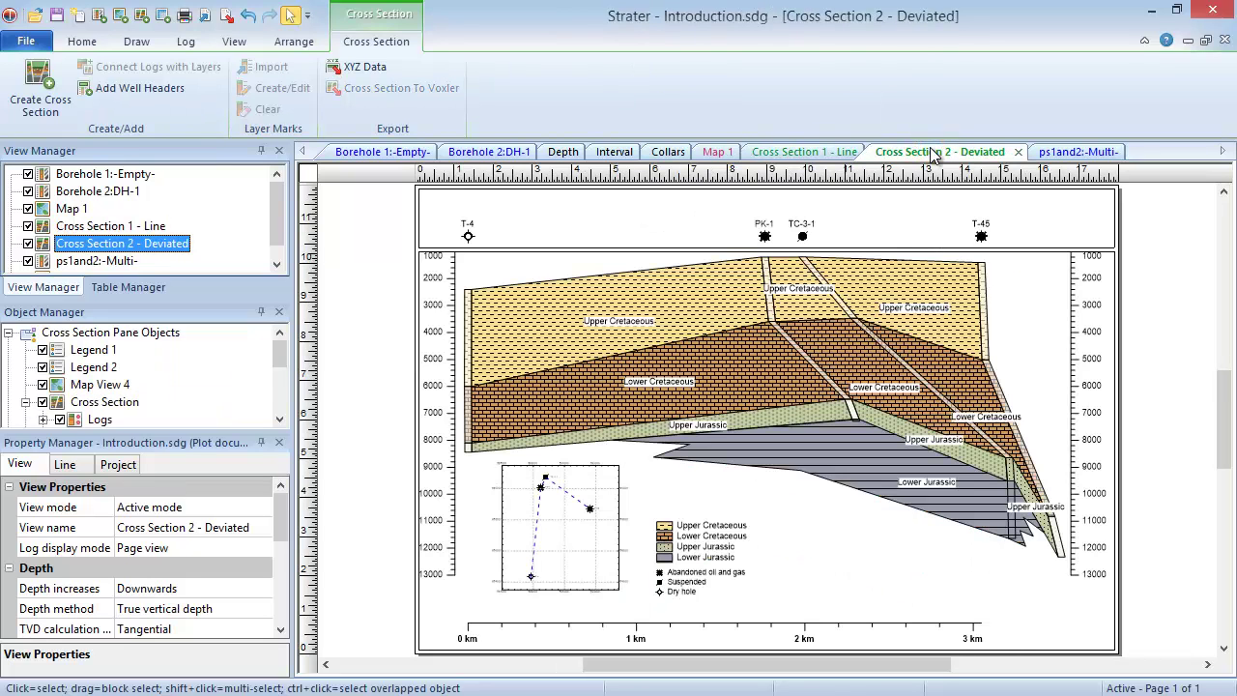
pyautogui.click(87, 43)
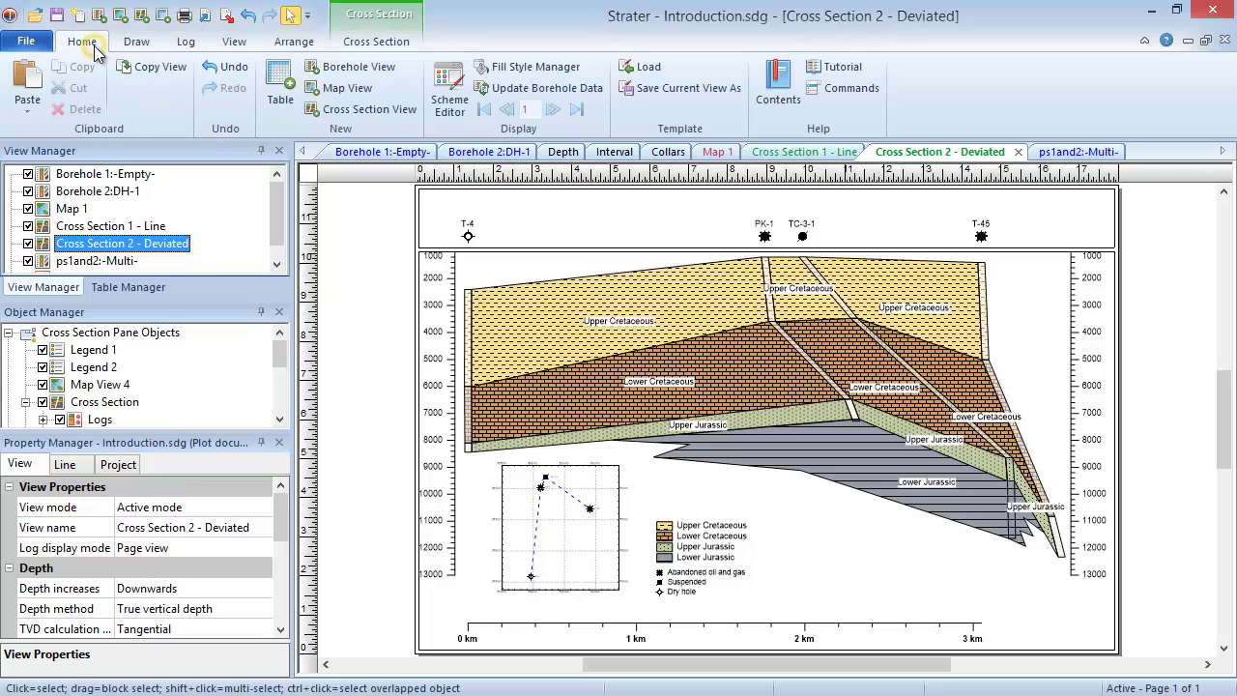
pyautogui.click(448, 115)
pyautogui.click(283, 241)
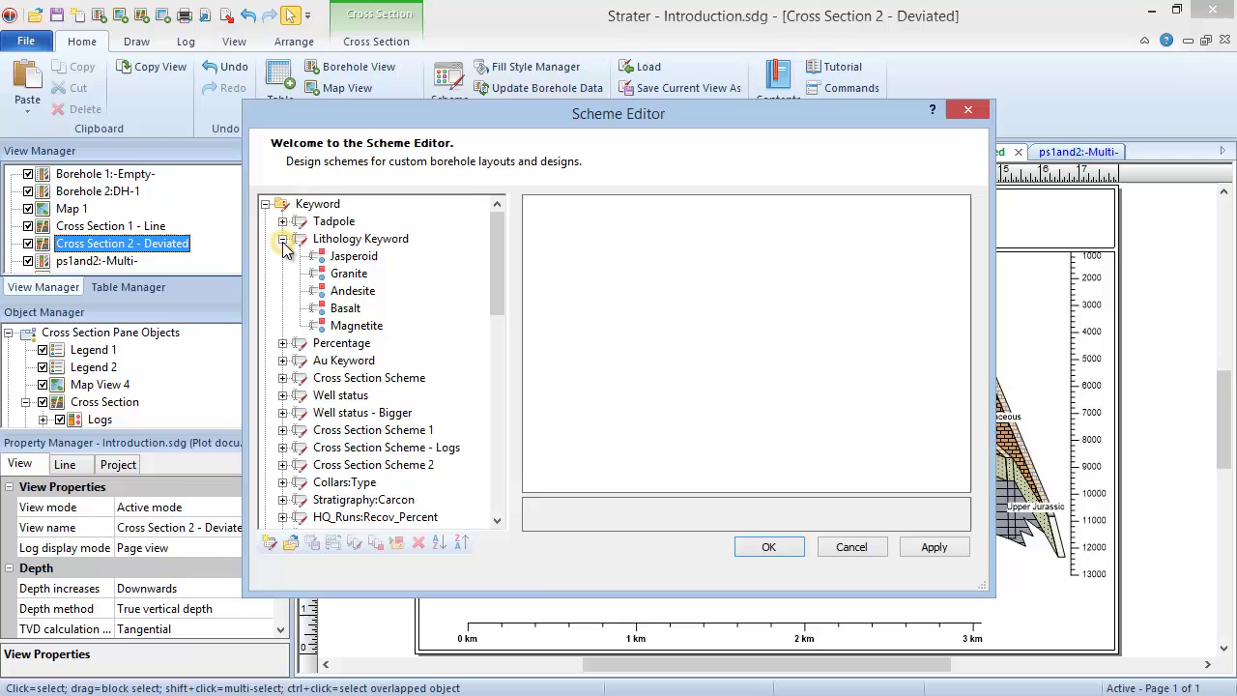
pyautogui.click(354, 257)
pyautogui.click(357, 290)
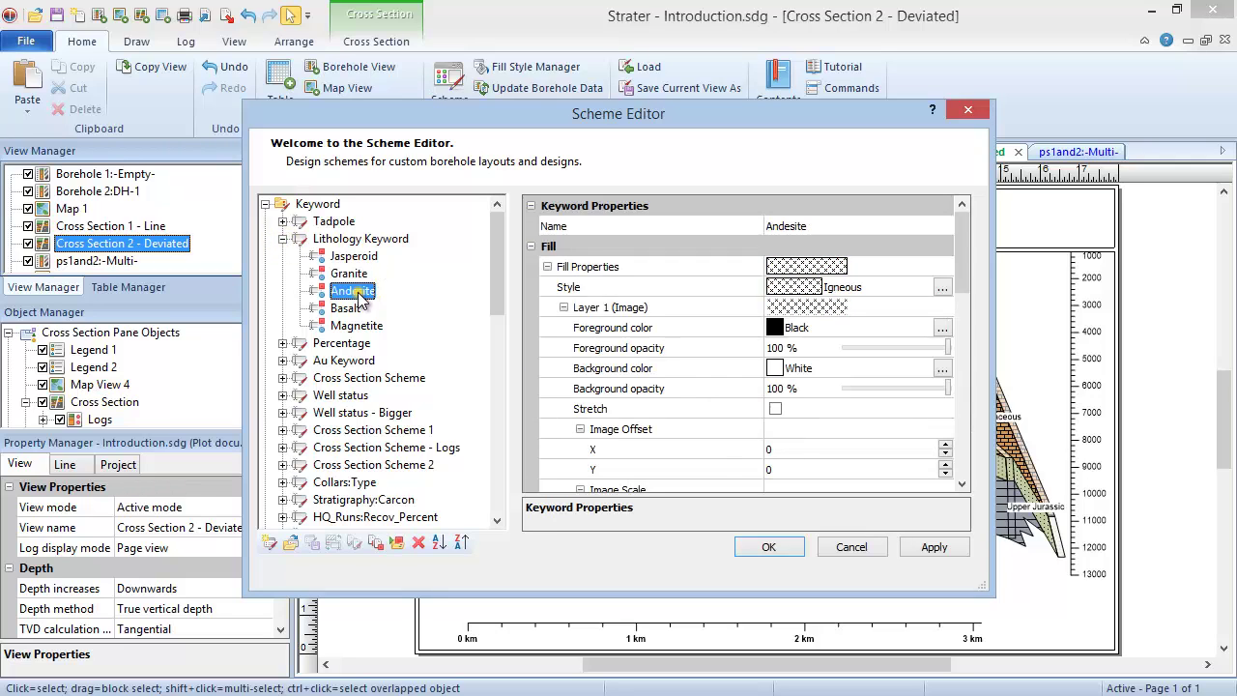
pyautogui.click(346, 308)
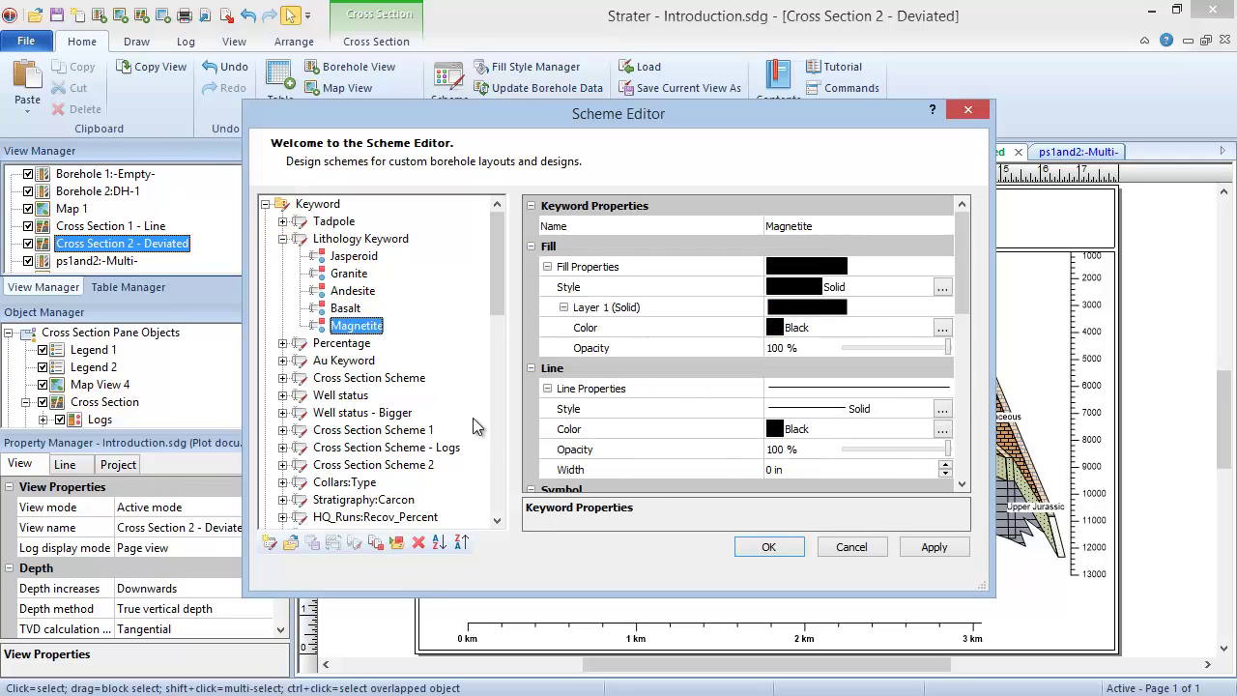
pyautogui.click(878, 550)
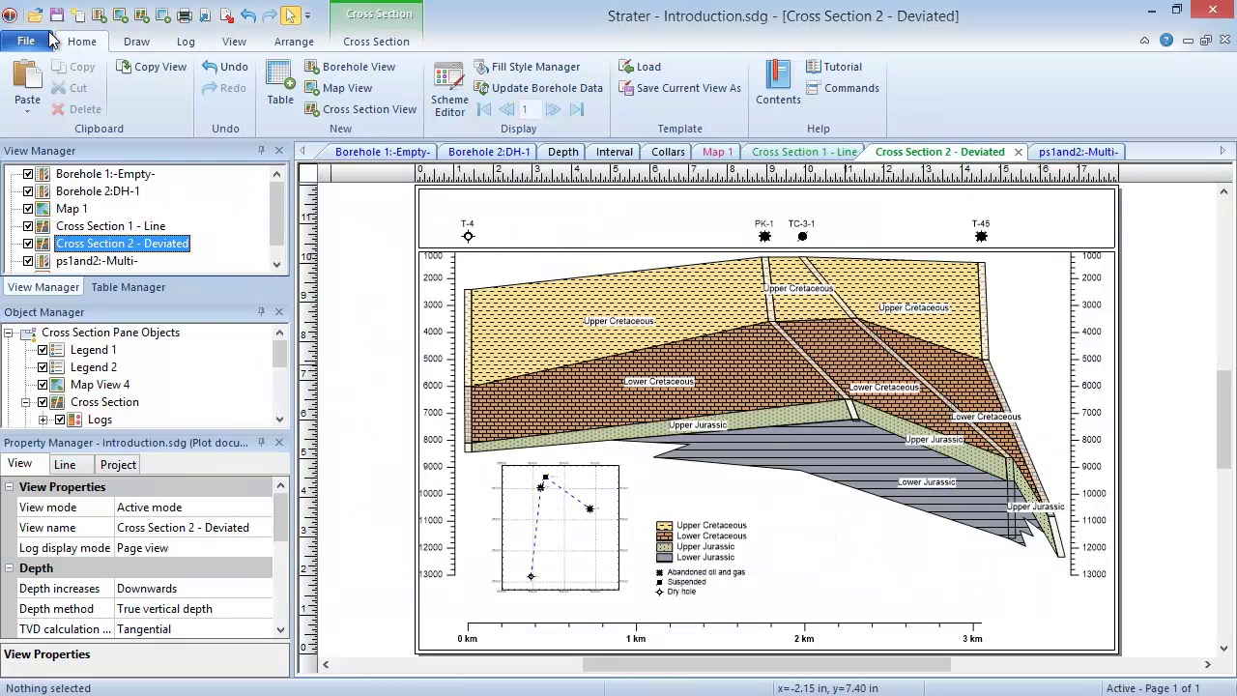
pyautogui.click(46, 39)
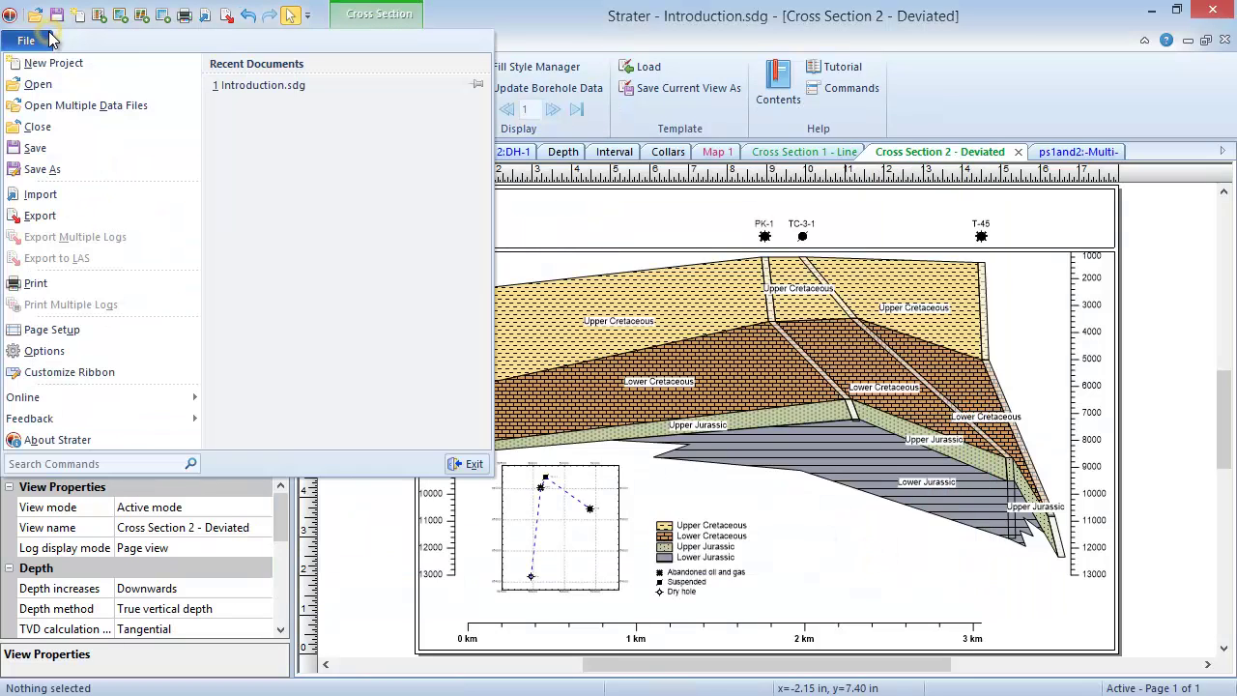
pyautogui.click(103, 166)
pyautogui.click(462, 493)
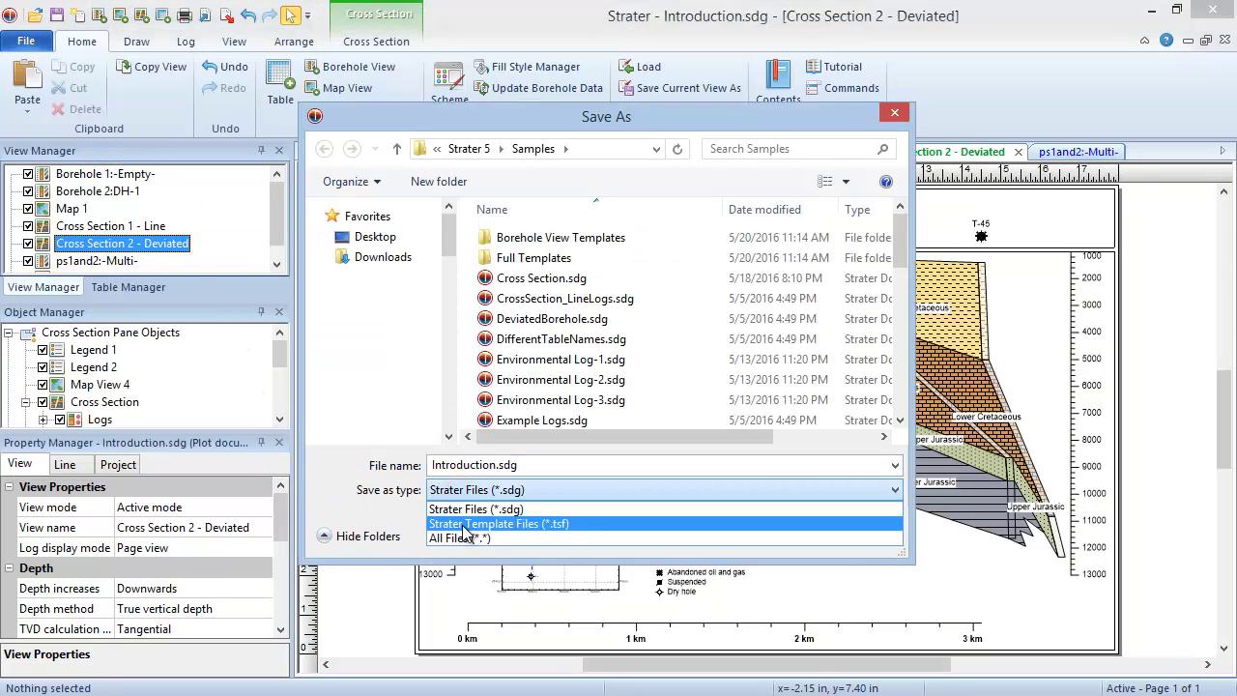
pyautogui.click(470, 509)
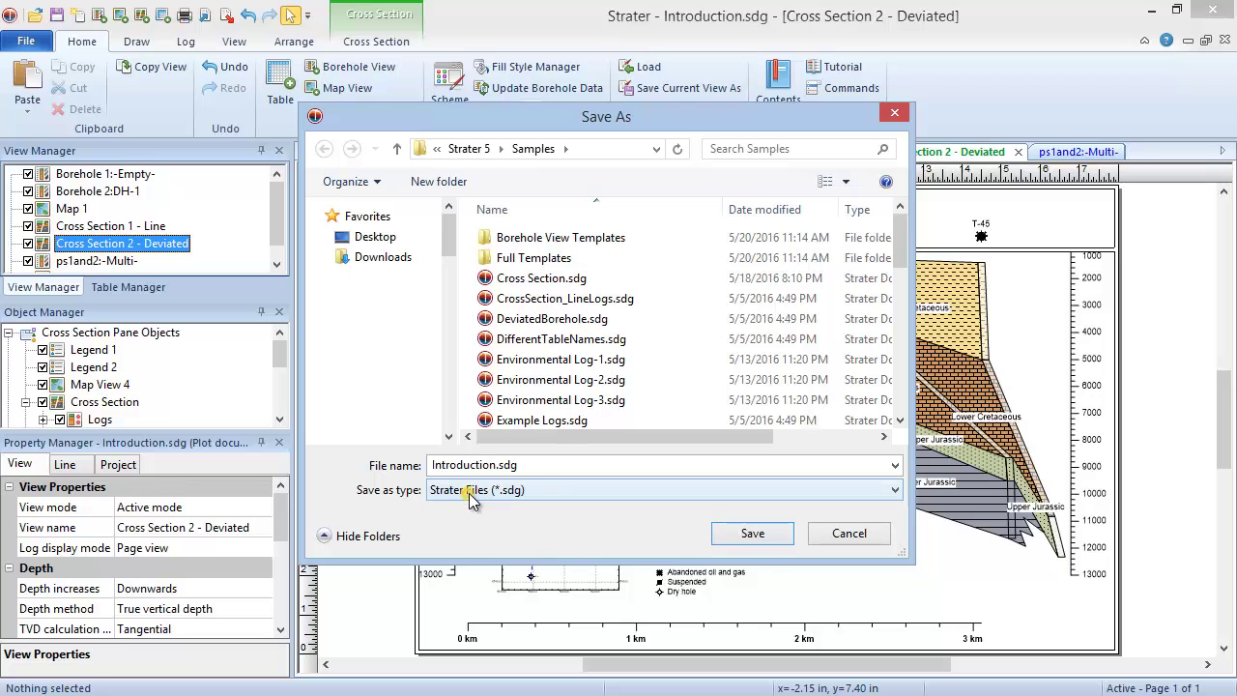
pyautogui.click(844, 543)
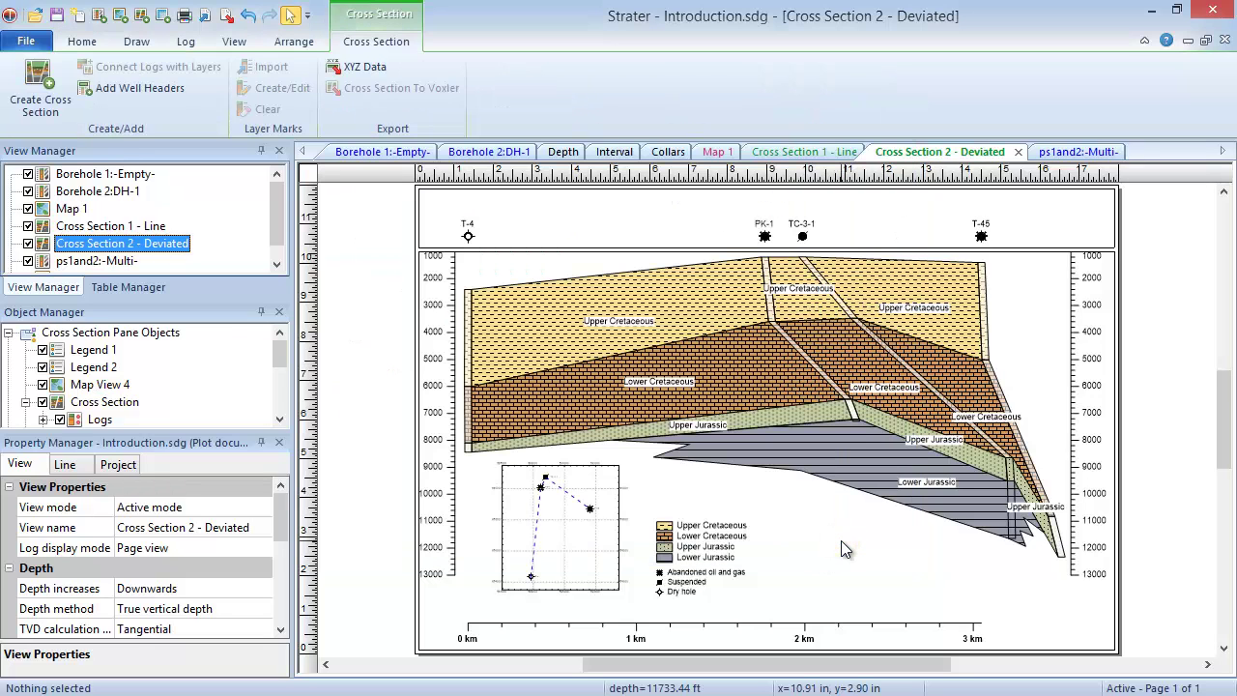
# Create a new blank Project1 and show its empty Project Settings table.
pyautogui.click(1044, 153)
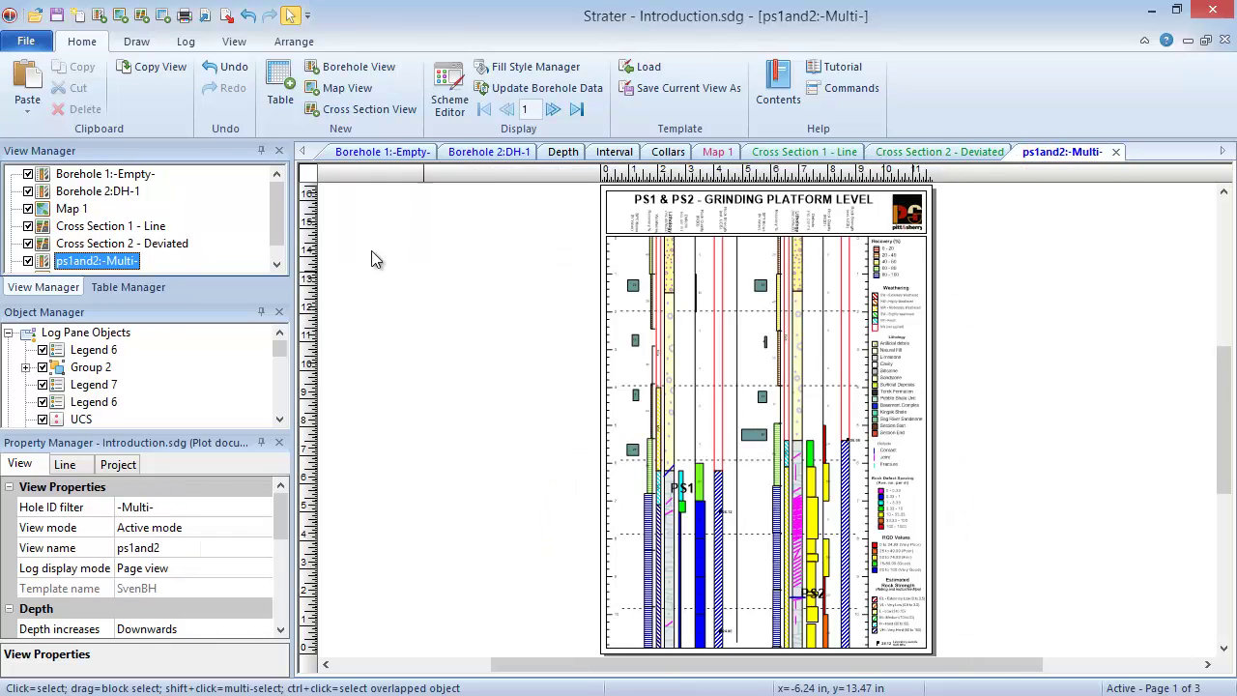
pyautogui.click(26, 41)
pyautogui.click(119, 65)
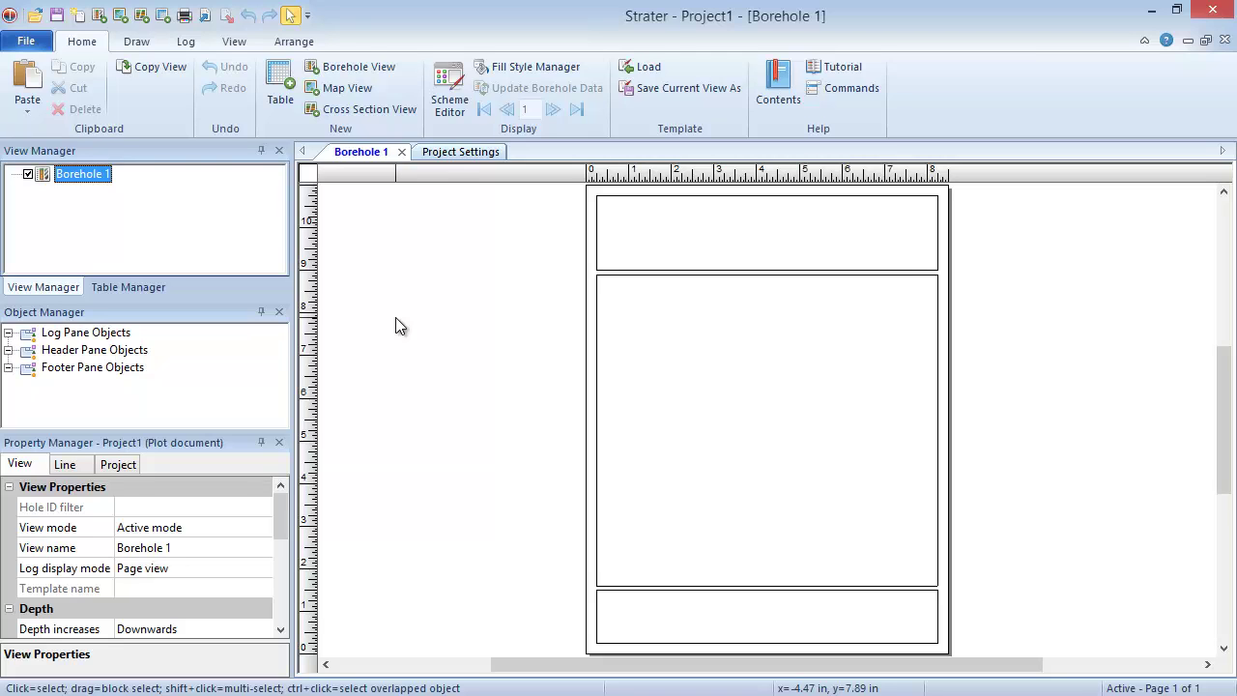
pyautogui.click(461, 155)
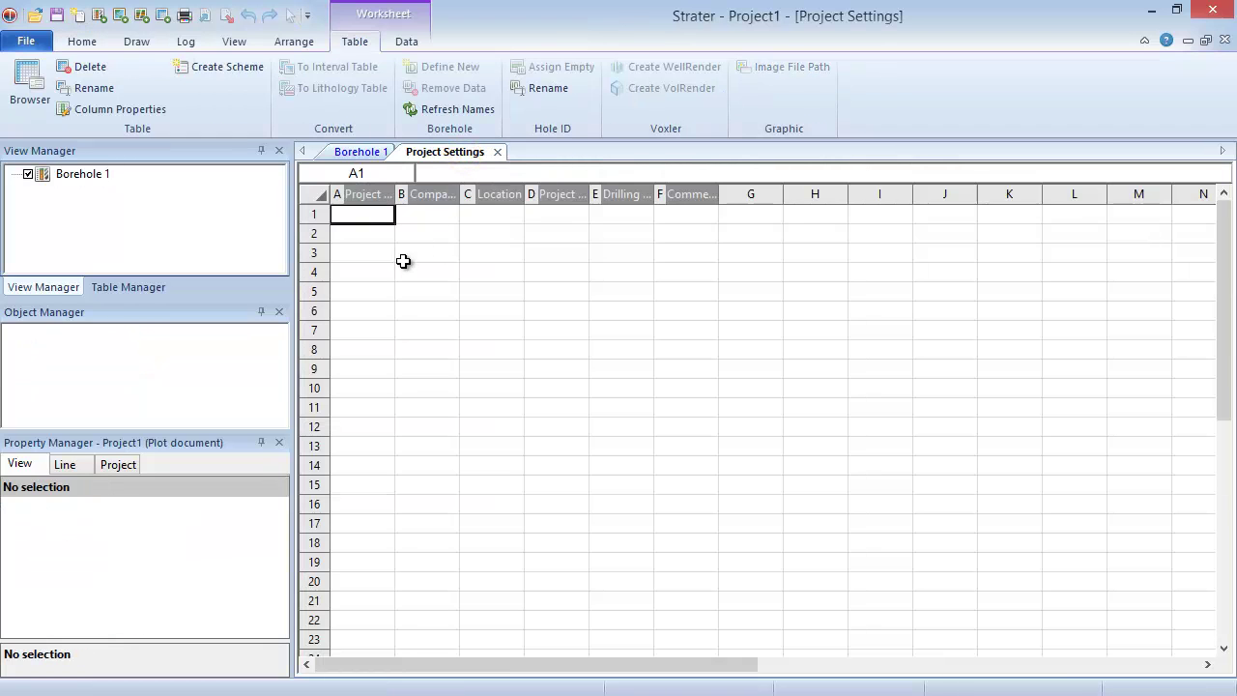
# Load Example Data.xls, choosing only its Lithology, Deviation Survey and Collars sheets.
pyautogui.click(29, 42)
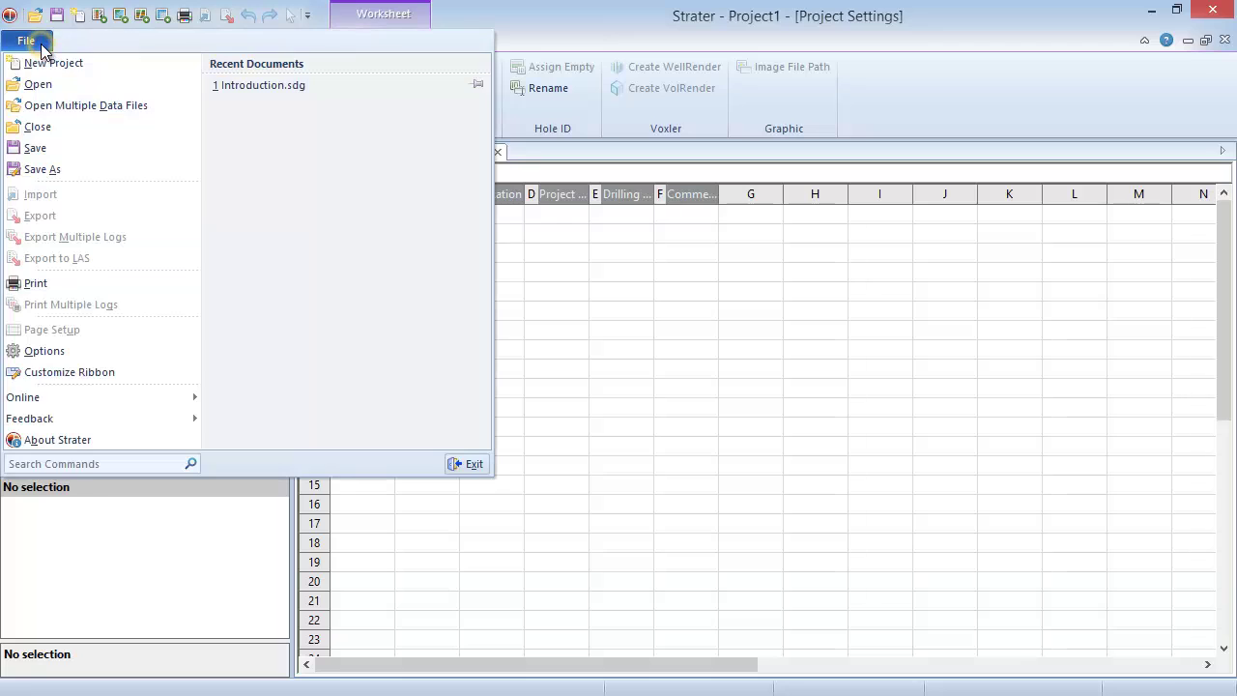
pyautogui.click(158, 106)
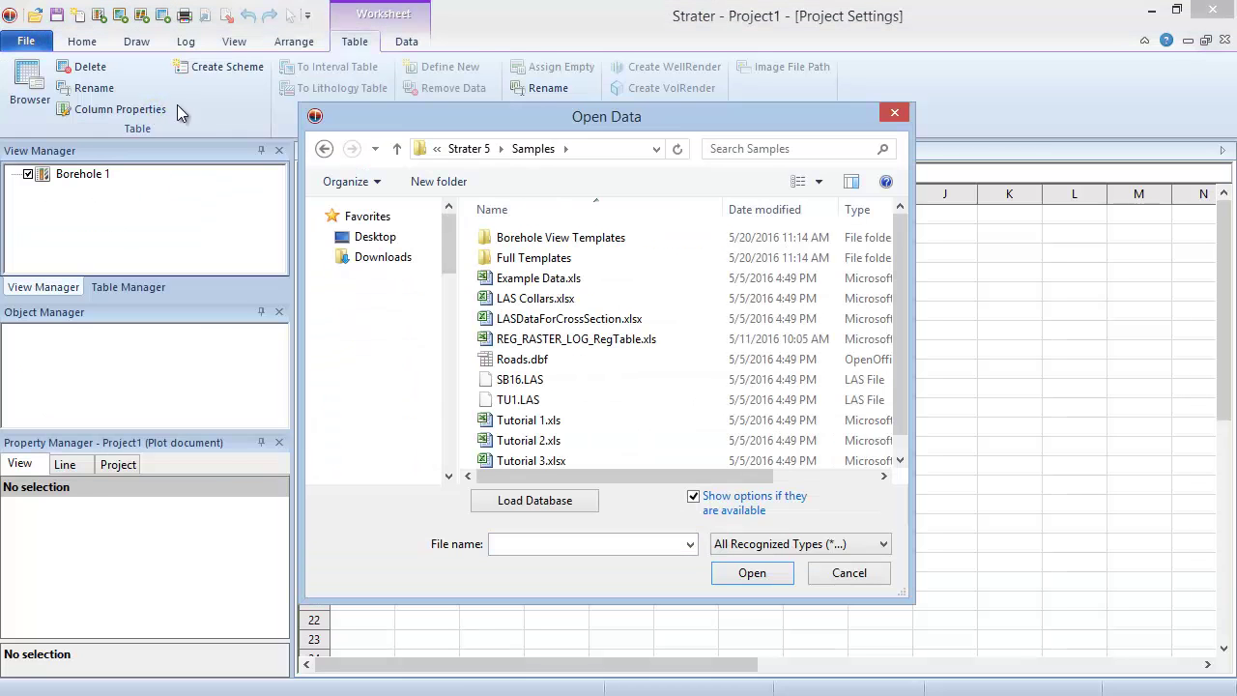
pyautogui.click(573, 279)
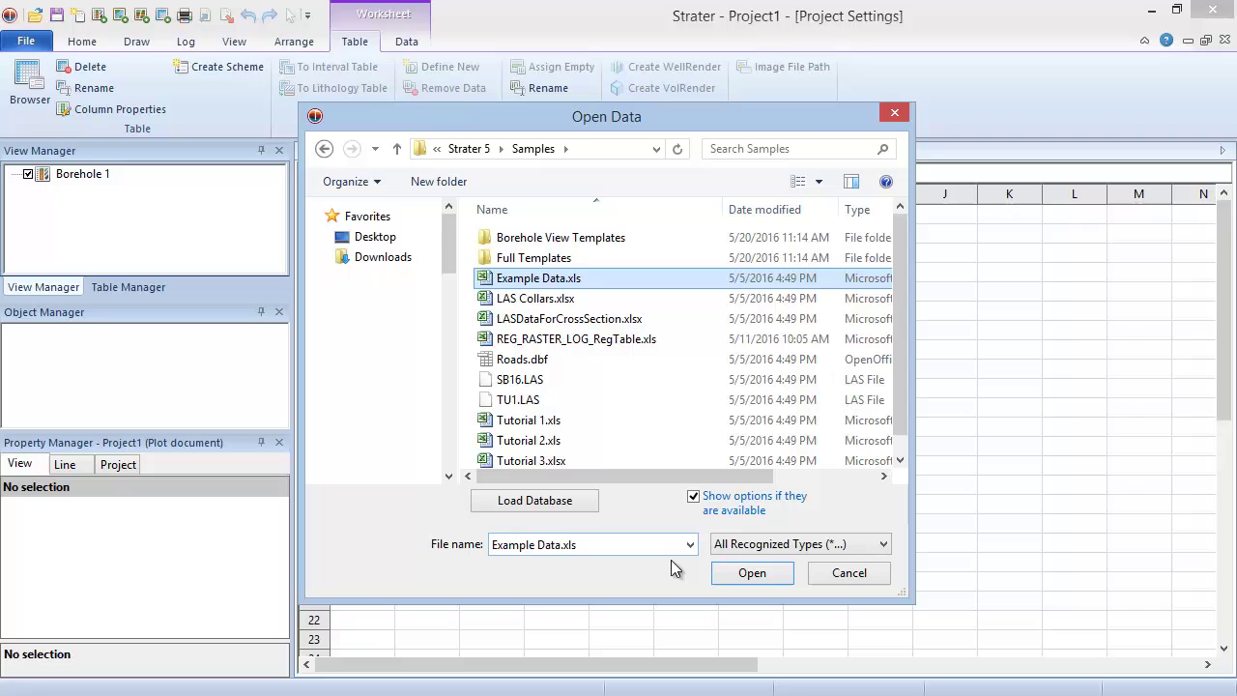
pyautogui.click(727, 576)
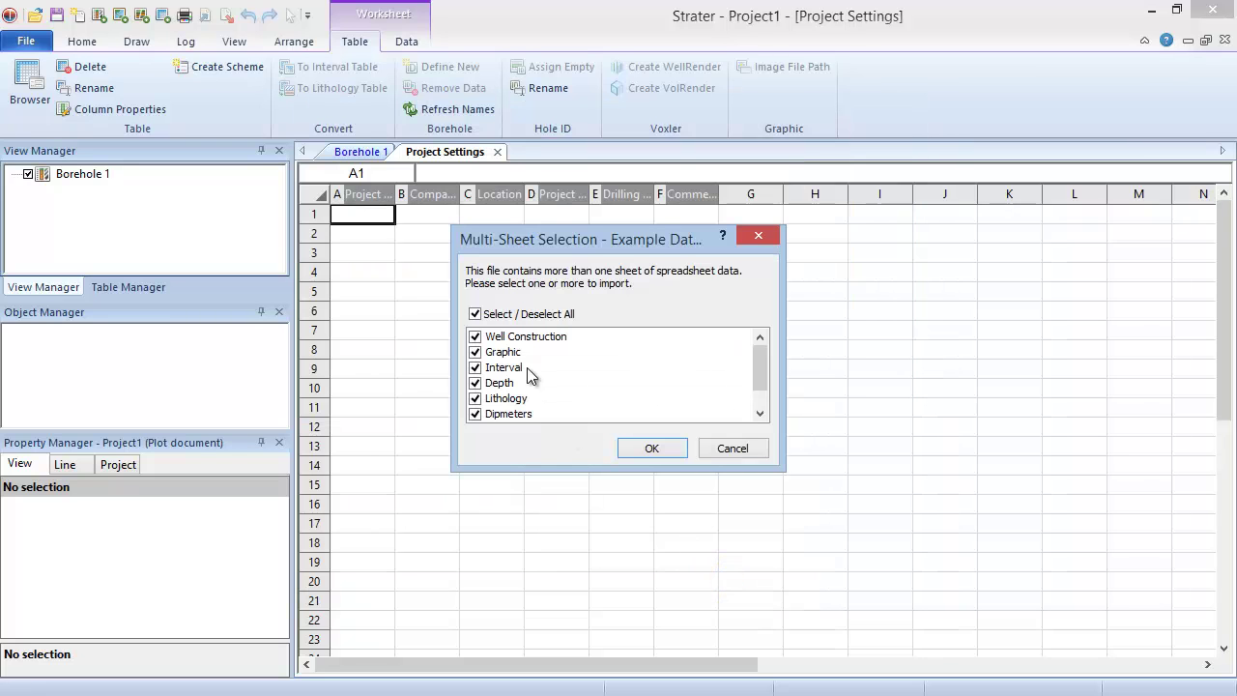
pyautogui.click(475, 314)
pyautogui.click(474, 398)
pyautogui.moveTo(760, 387); pyautogui.dragTo(759, 404)
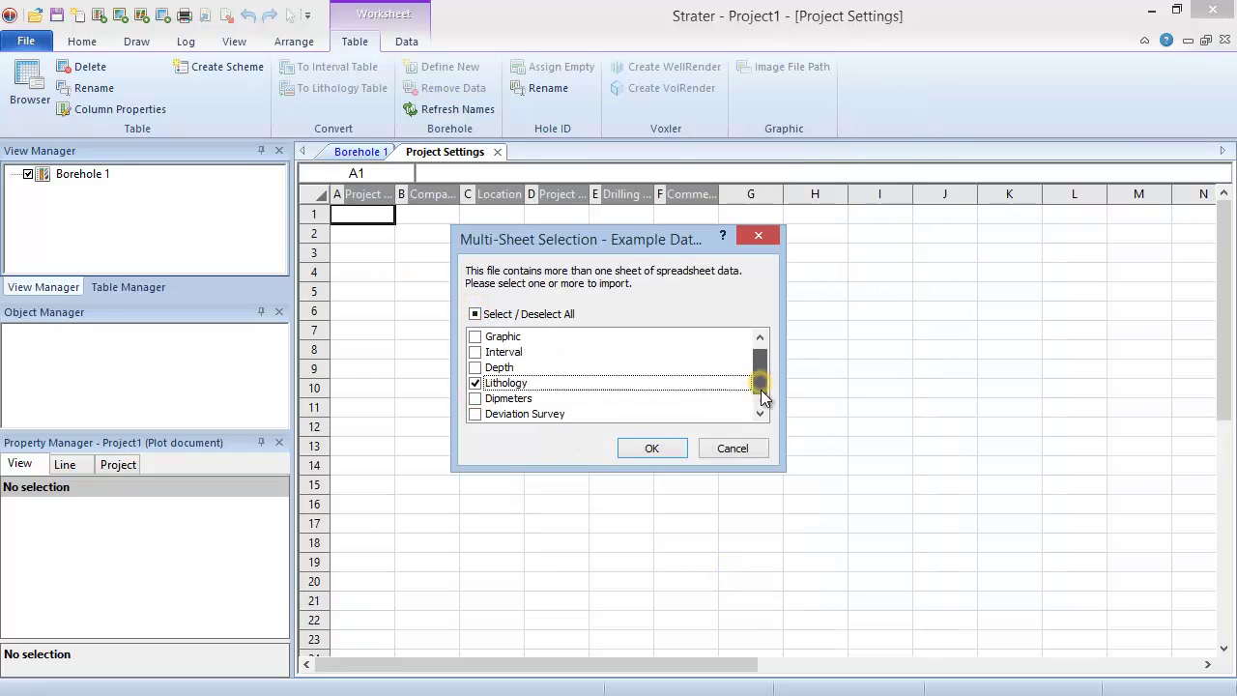
pyautogui.click(475, 398)
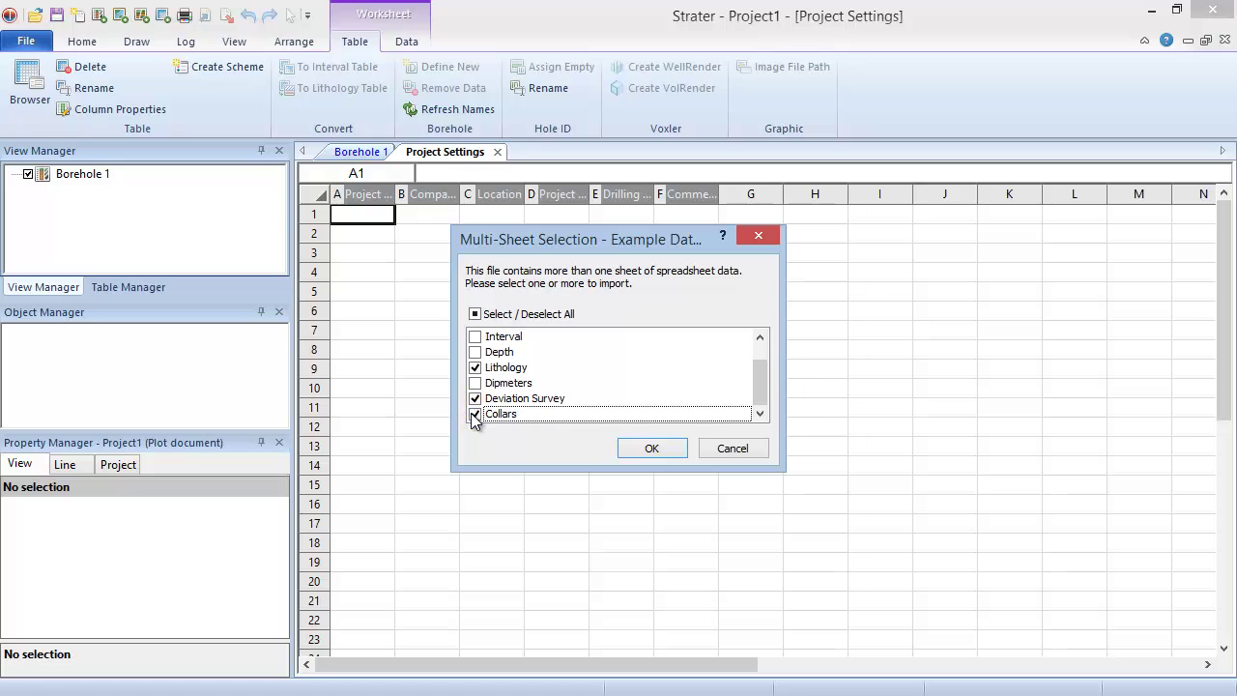
pyautogui.click(677, 457)
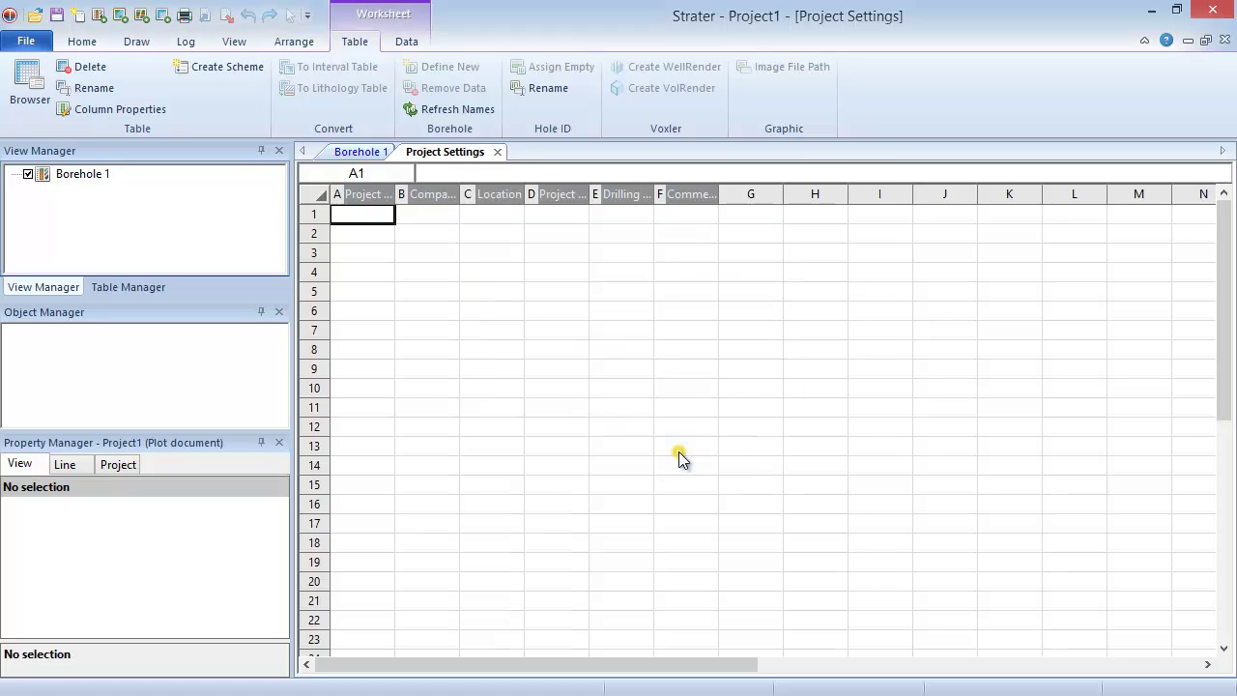
# Finish the three sheet imports, with the deviation data type set to Survey.
pyautogui.click(764, 563)
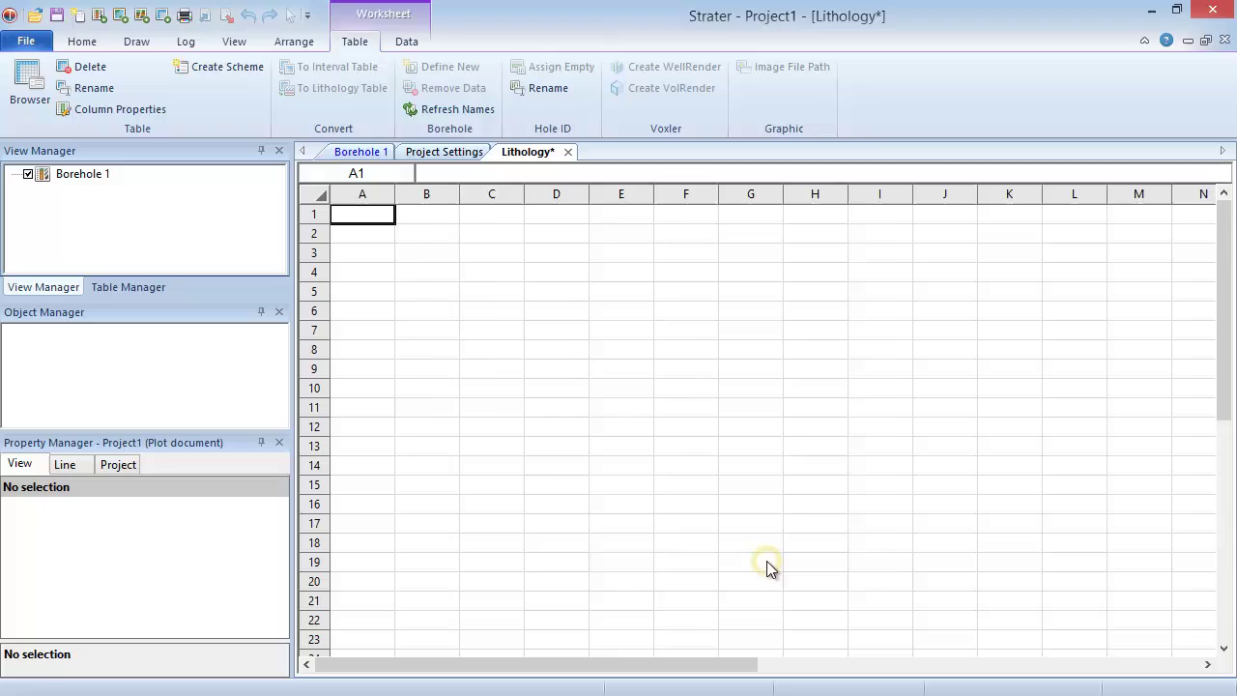
pyautogui.click(574, 350)
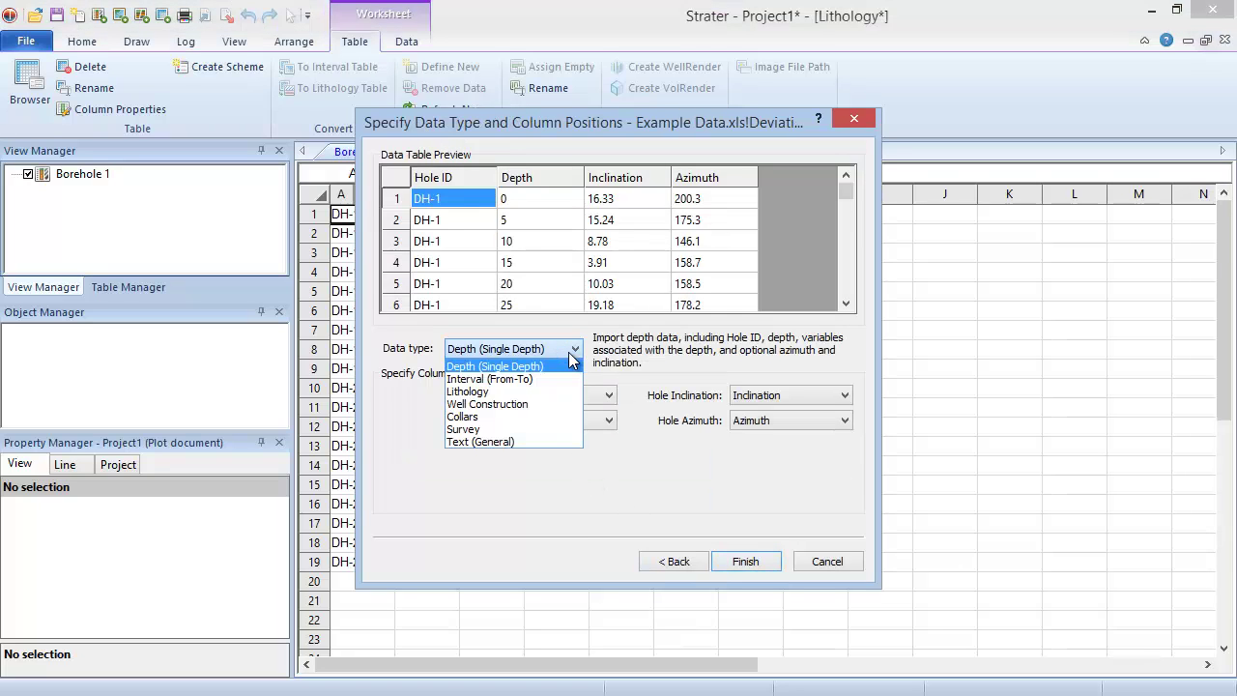
pyautogui.click(559, 428)
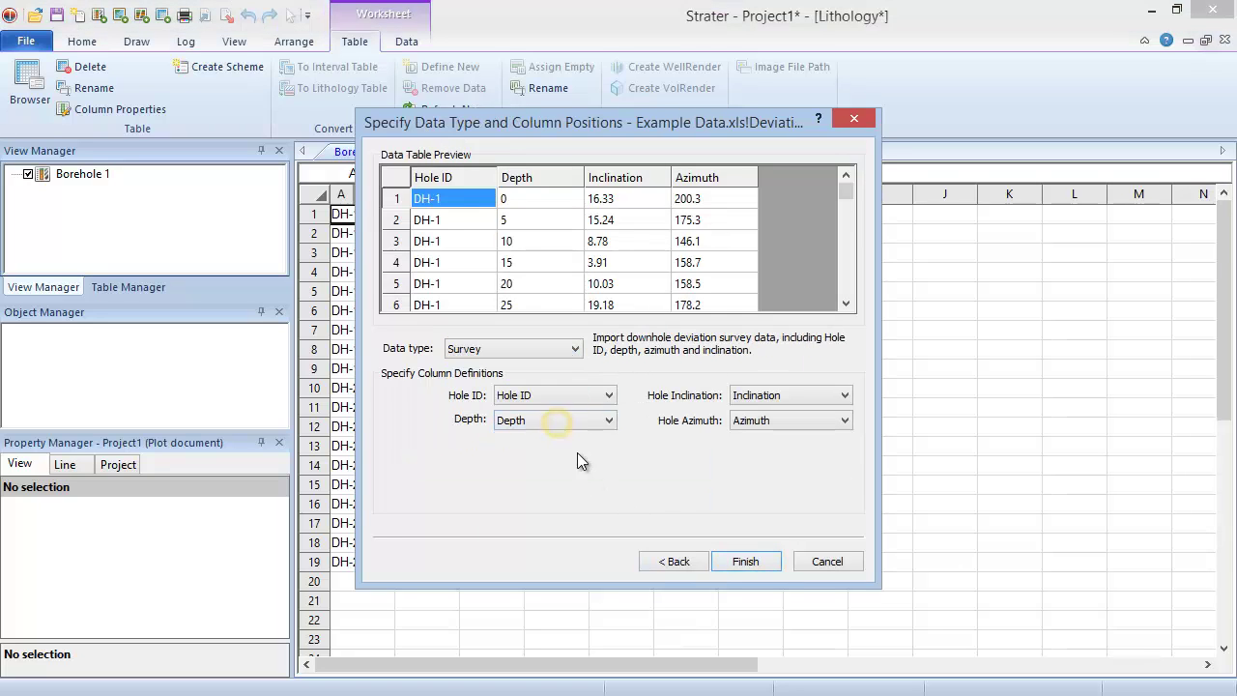
pyautogui.click(758, 562)
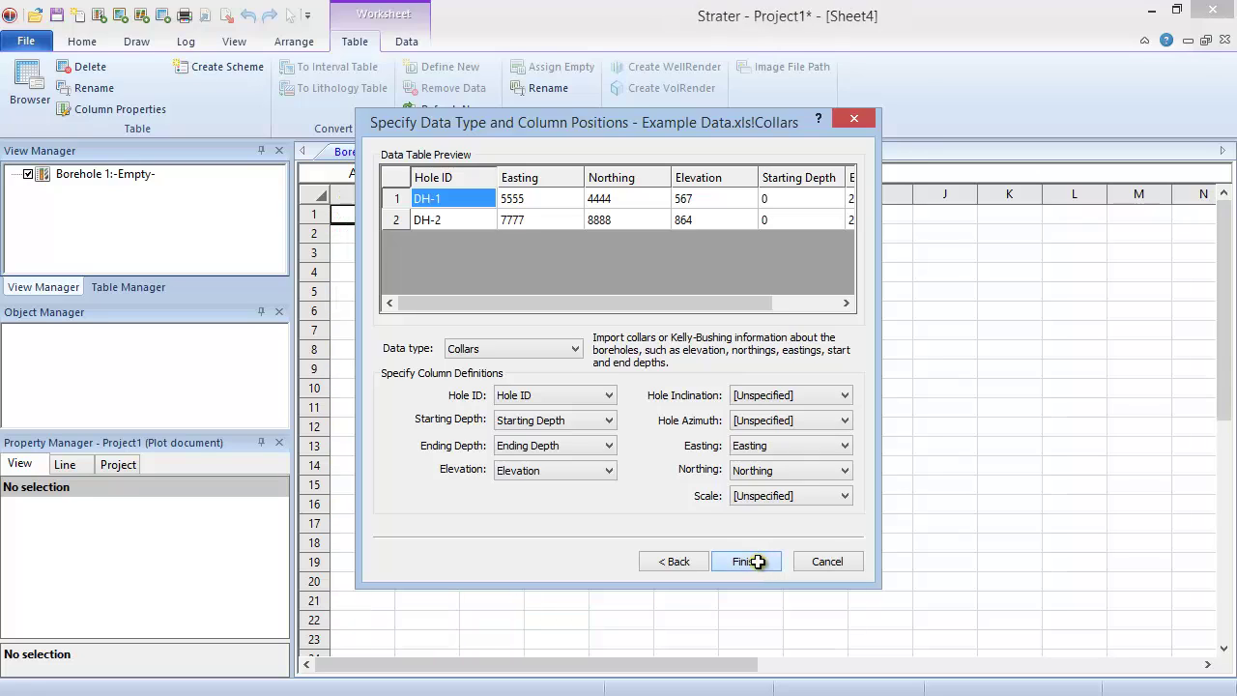
pyautogui.click(758, 562)
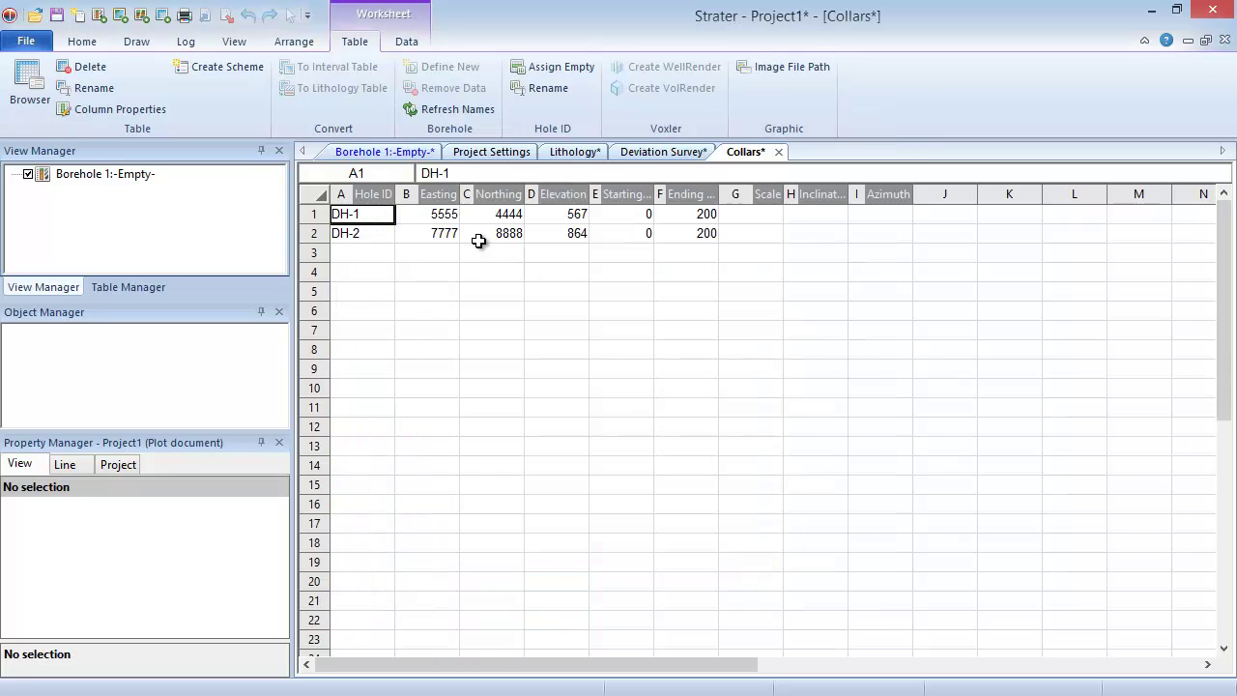
# Add a DH-1 lithology log to Borehole 1 from the open Lithology table.
pyautogui.click(359, 152)
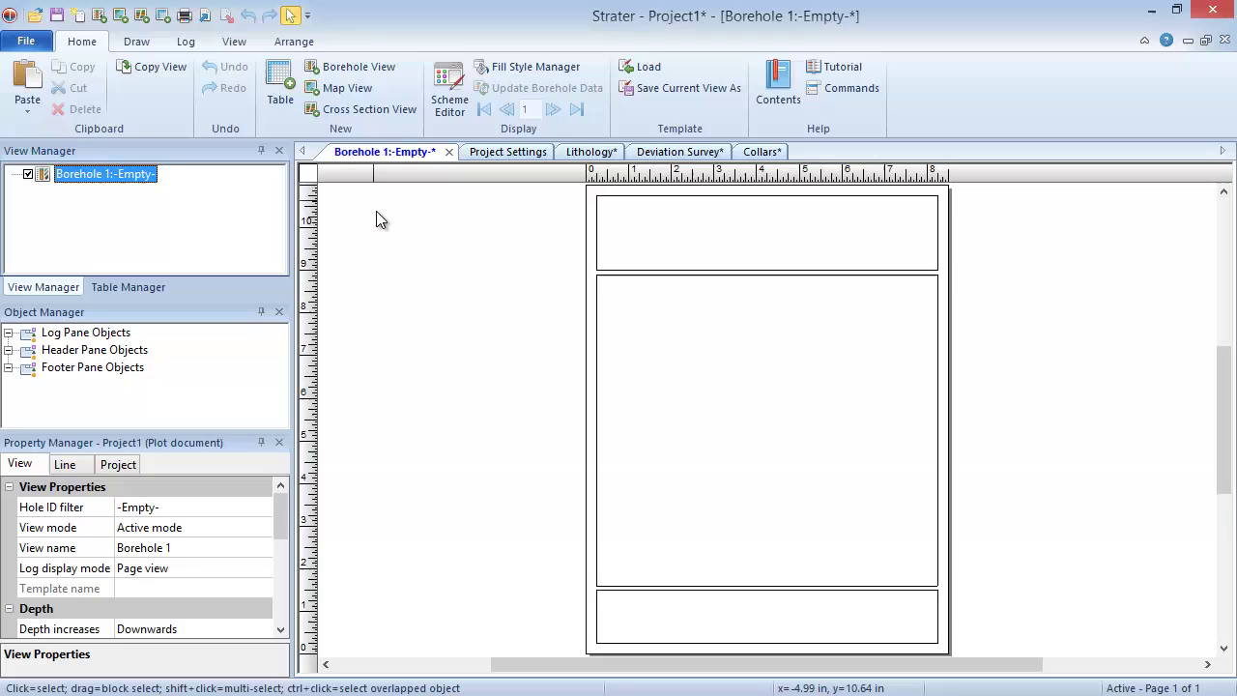
pyautogui.click(192, 42)
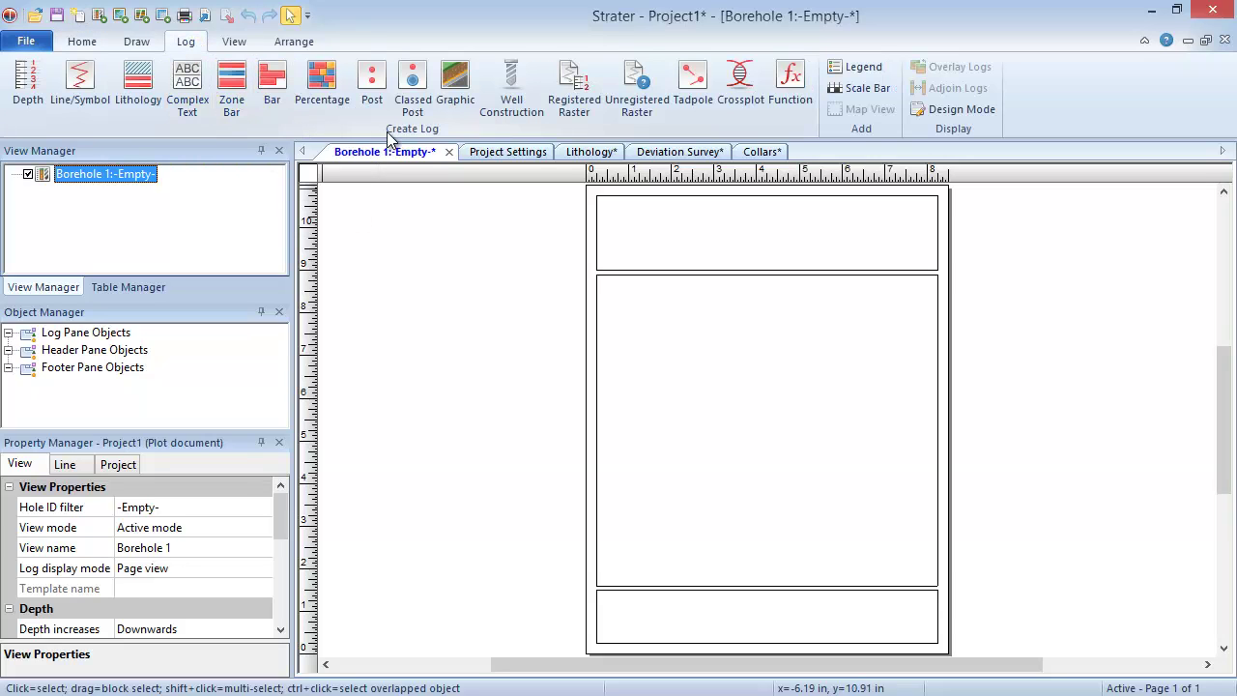
pyautogui.click(132, 101)
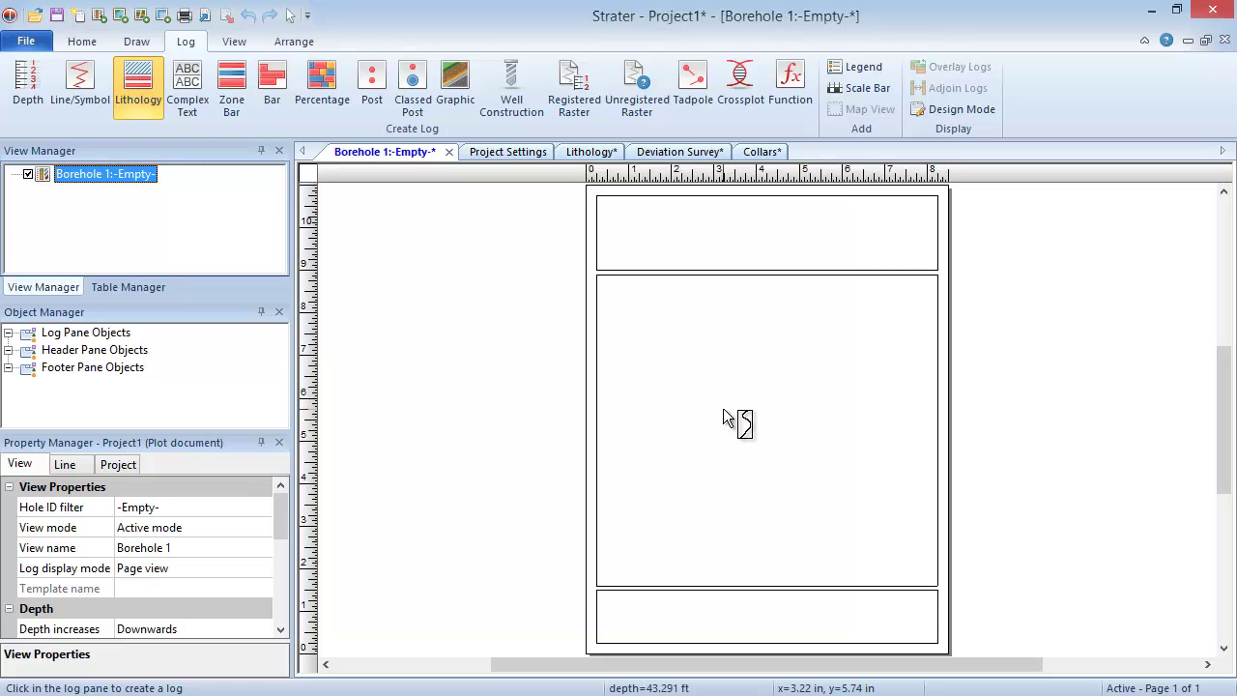
pyautogui.click(728, 417)
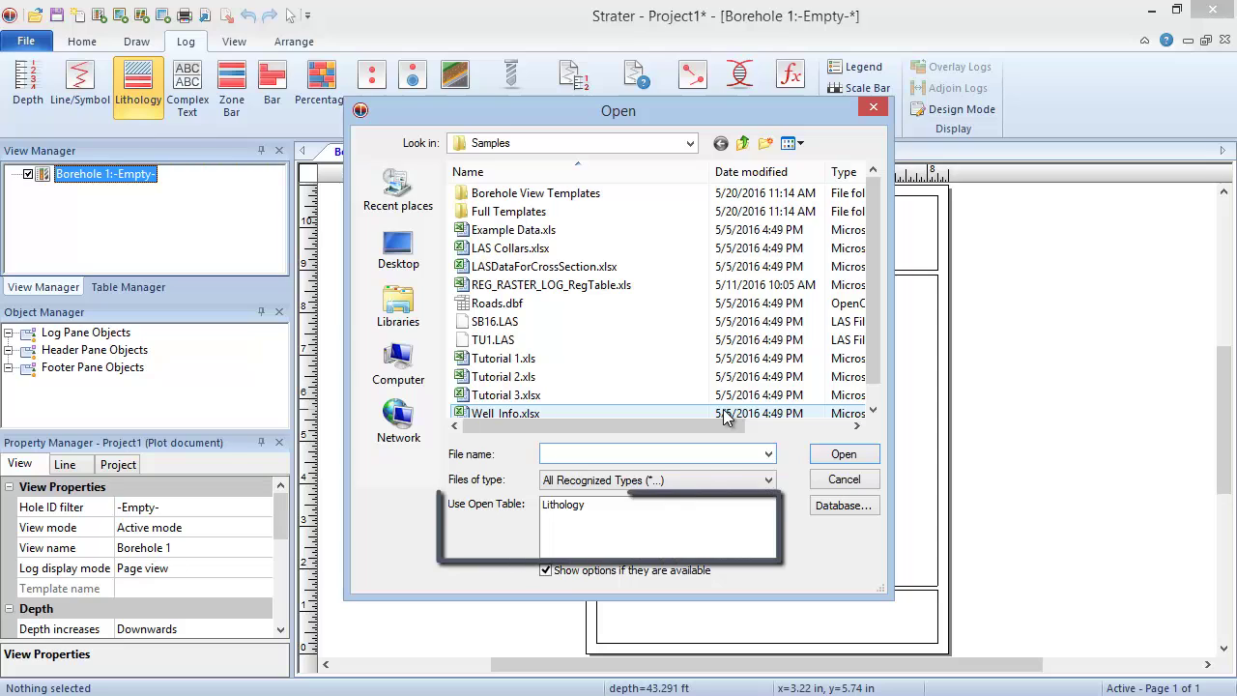
pyautogui.click(725, 508)
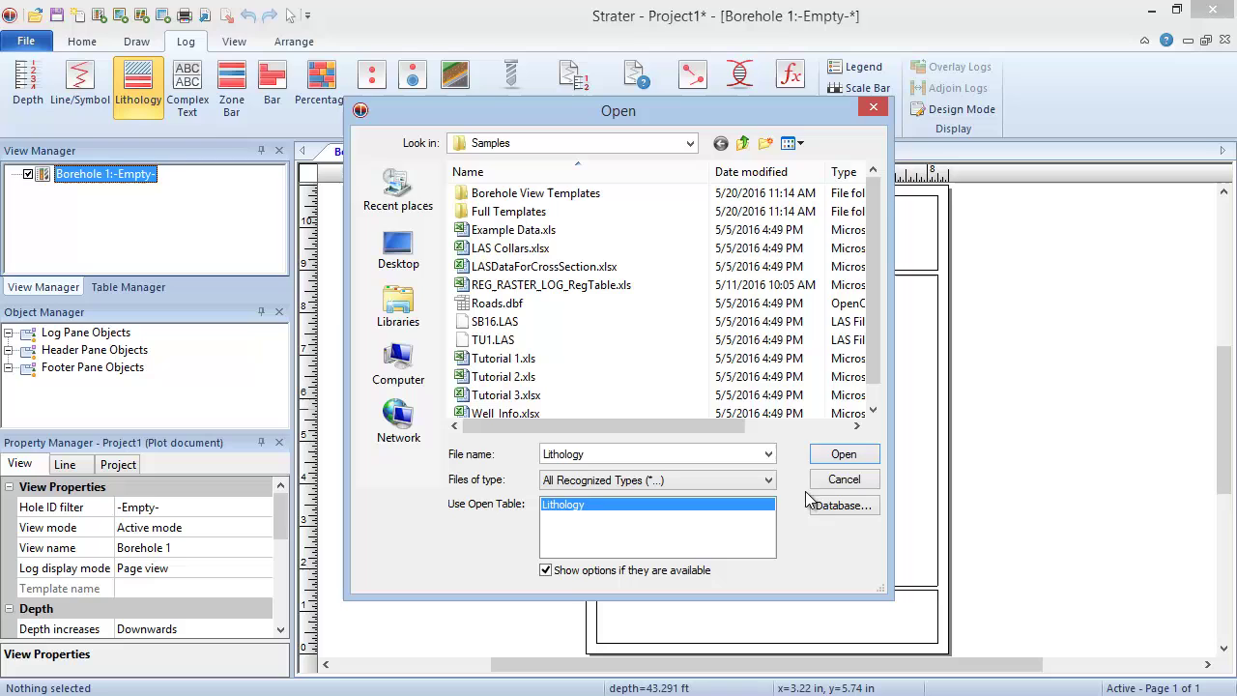
pyautogui.click(823, 460)
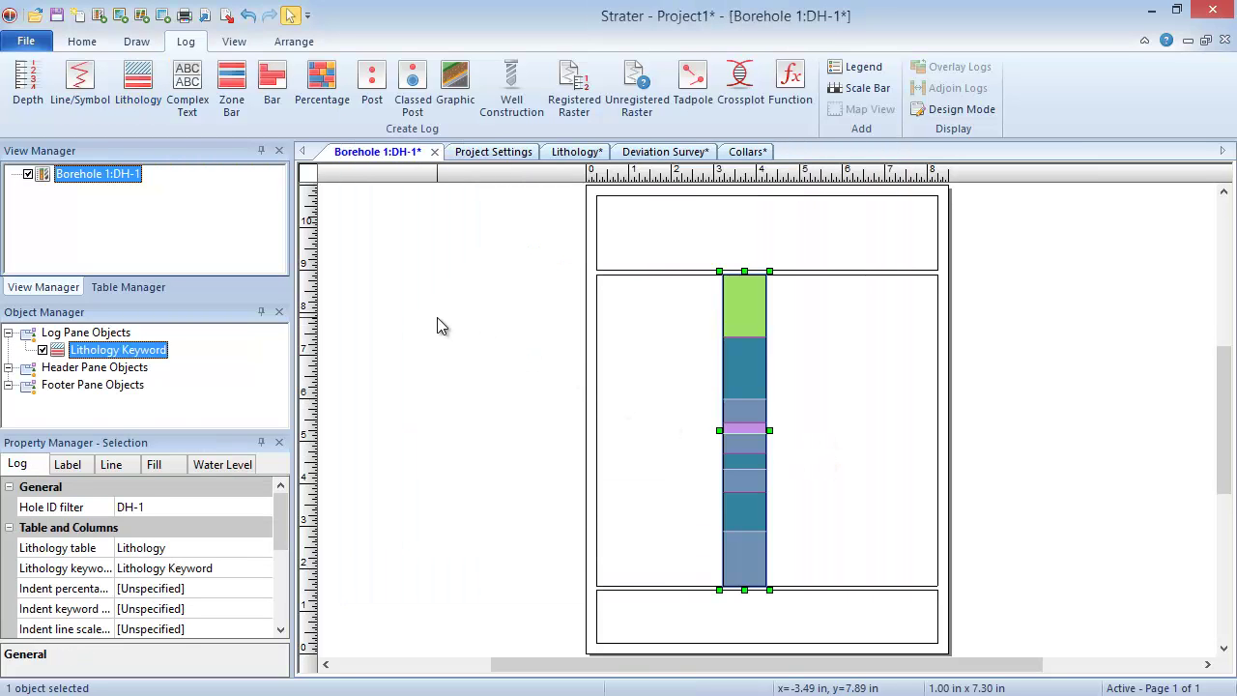
# Create a cross section view with wells DH-1 and DH-2 selected.
pyautogui.click(92, 48)
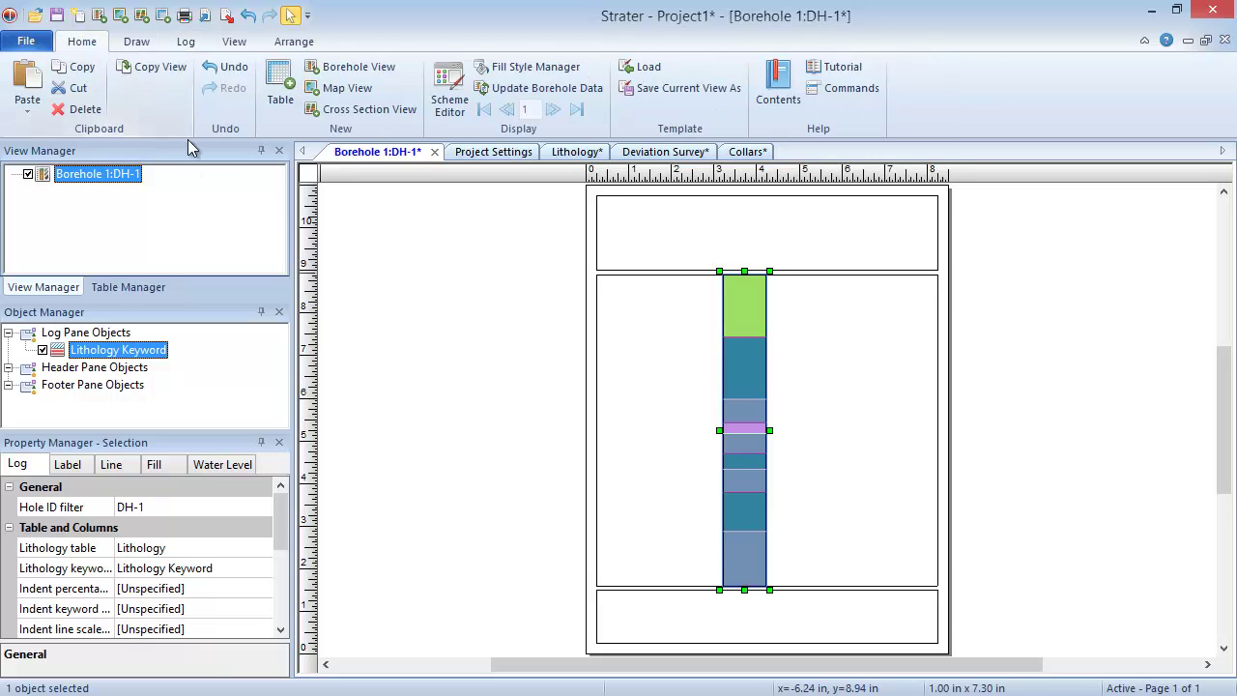
pyautogui.click(376, 113)
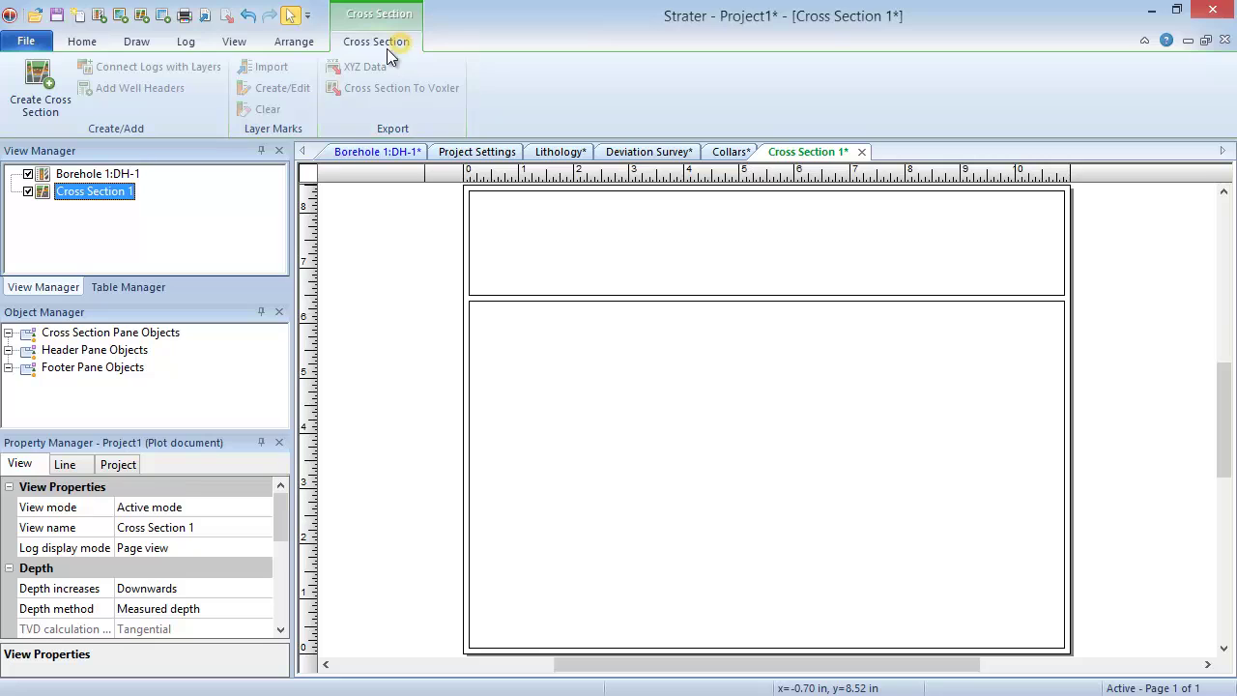
pyautogui.click(45, 107)
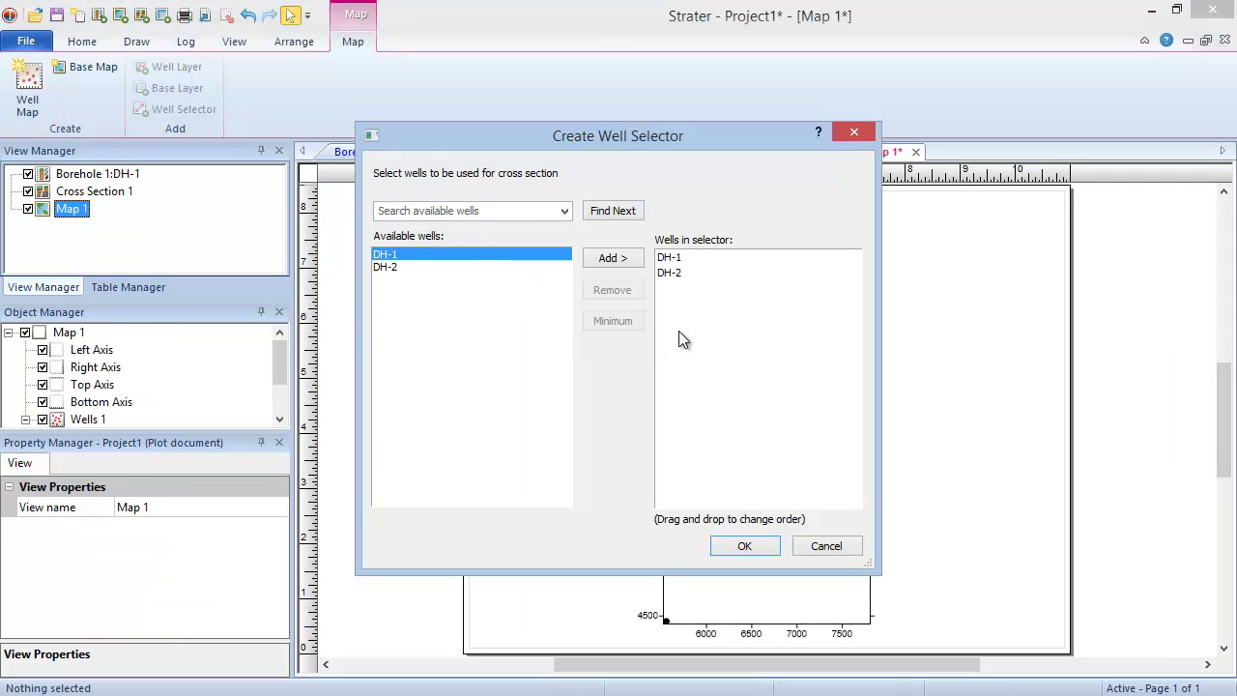
pyautogui.click(761, 547)
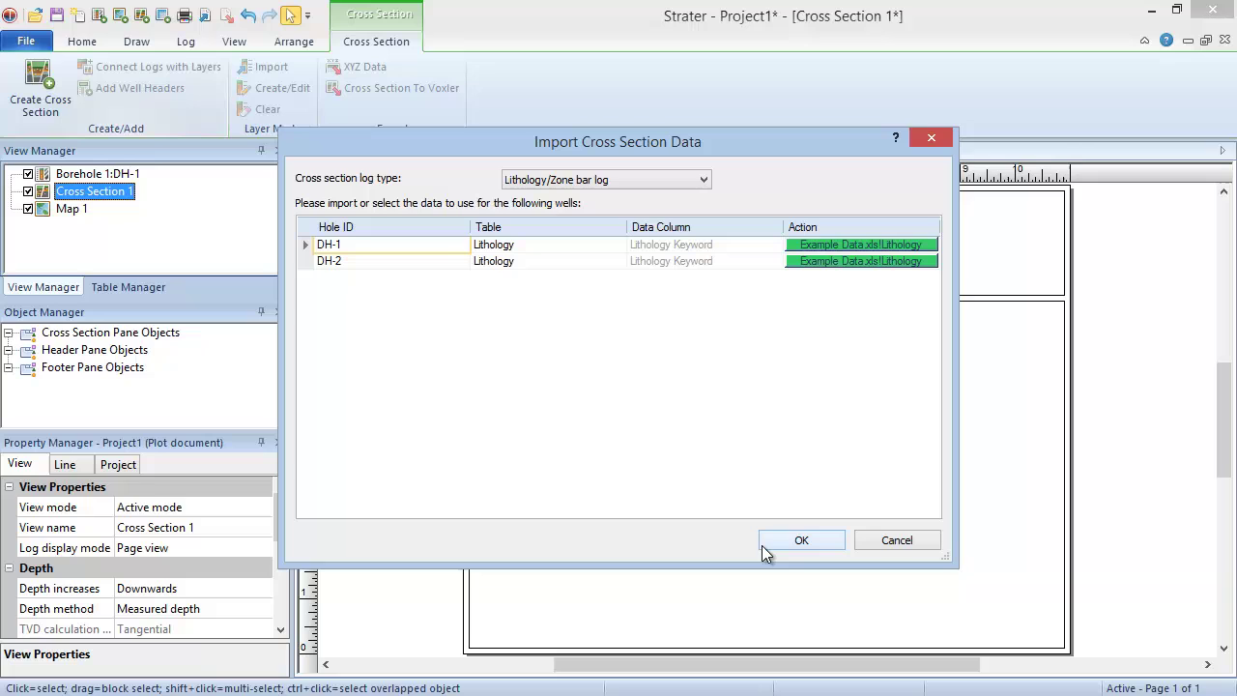
# Accept a Lithology/Zone bar log from the Lithology table for both wells.
pyautogui.click(761, 545)
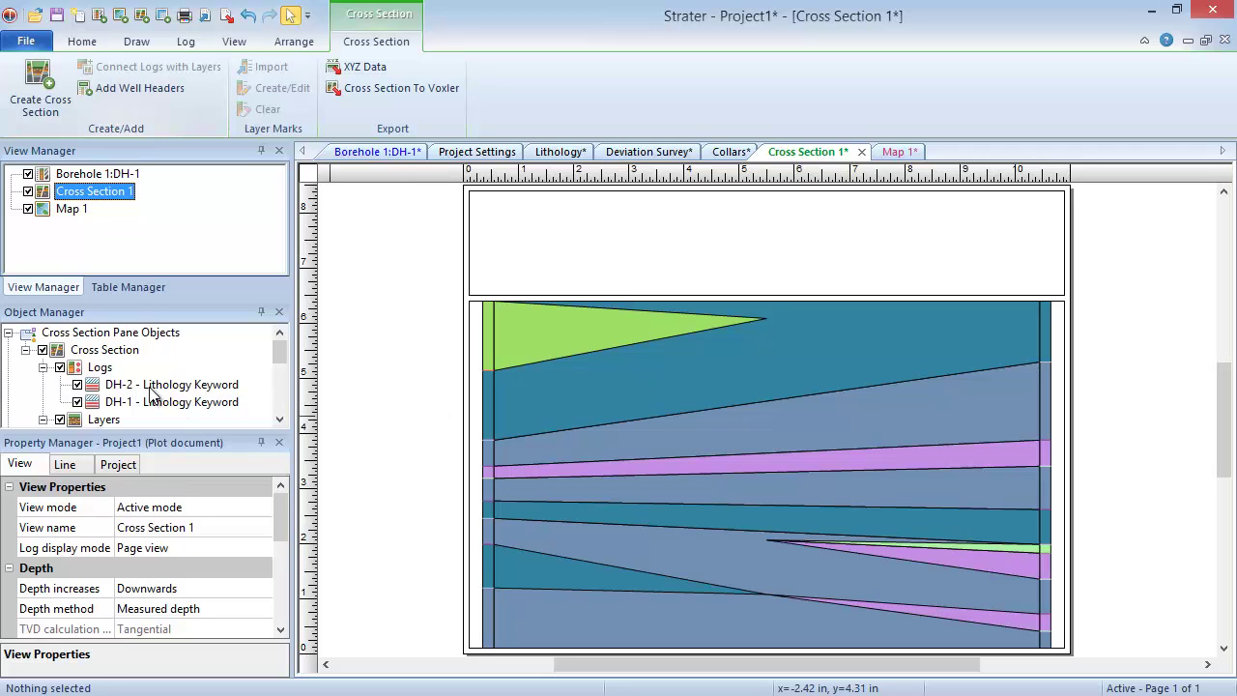
# Set the width of both cross-section logs to 0.5 in.
pyautogui.click(102, 369)
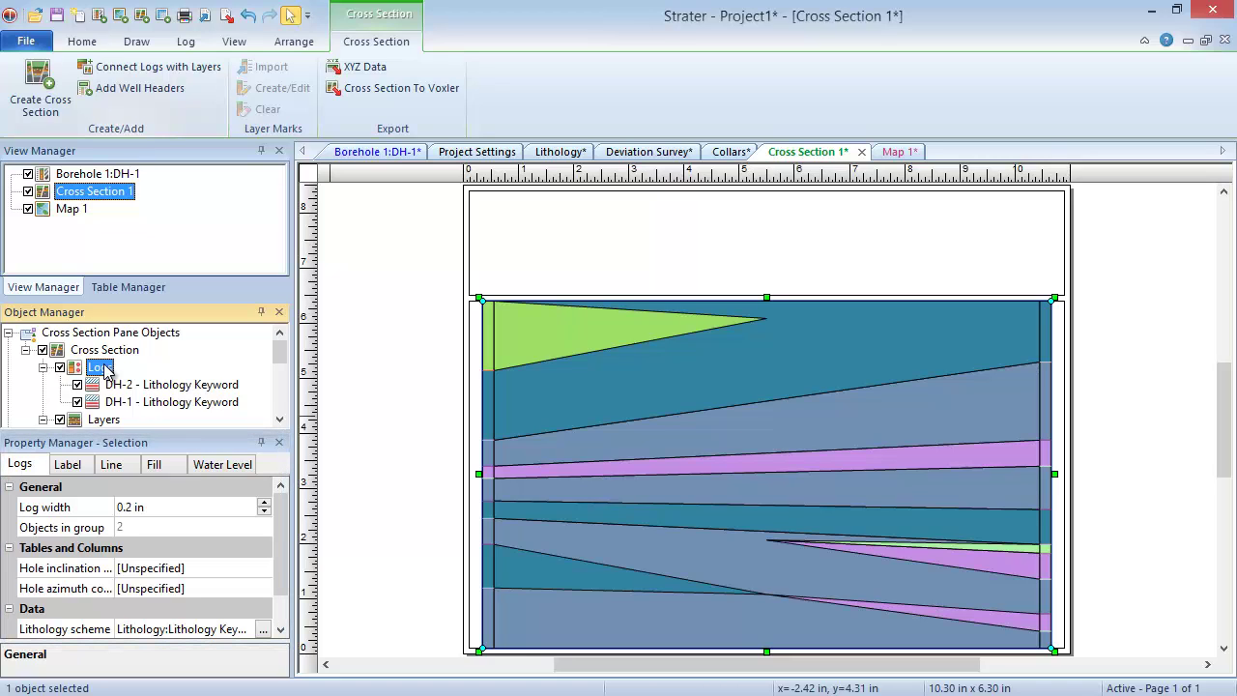
pyautogui.click(126, 505)
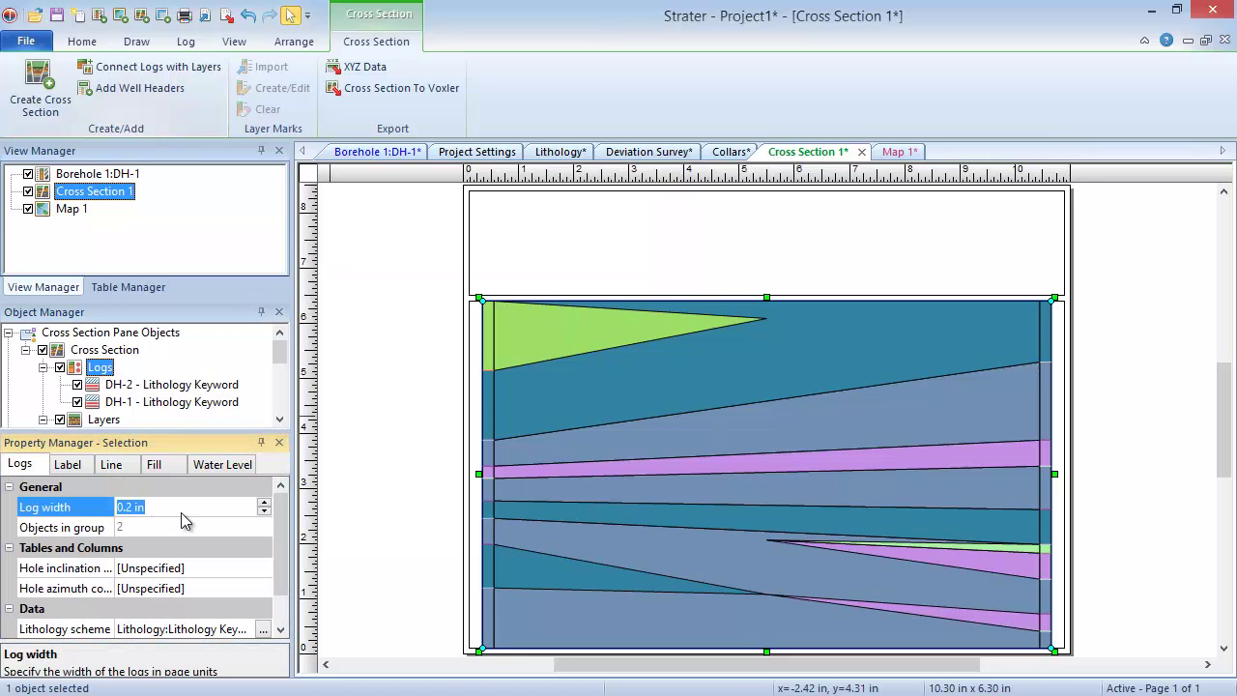
pyautogui.click(180, 512)
pyautogui.press('BackSpace')
pyautogui.write('5')
pyautogui.press('Return')
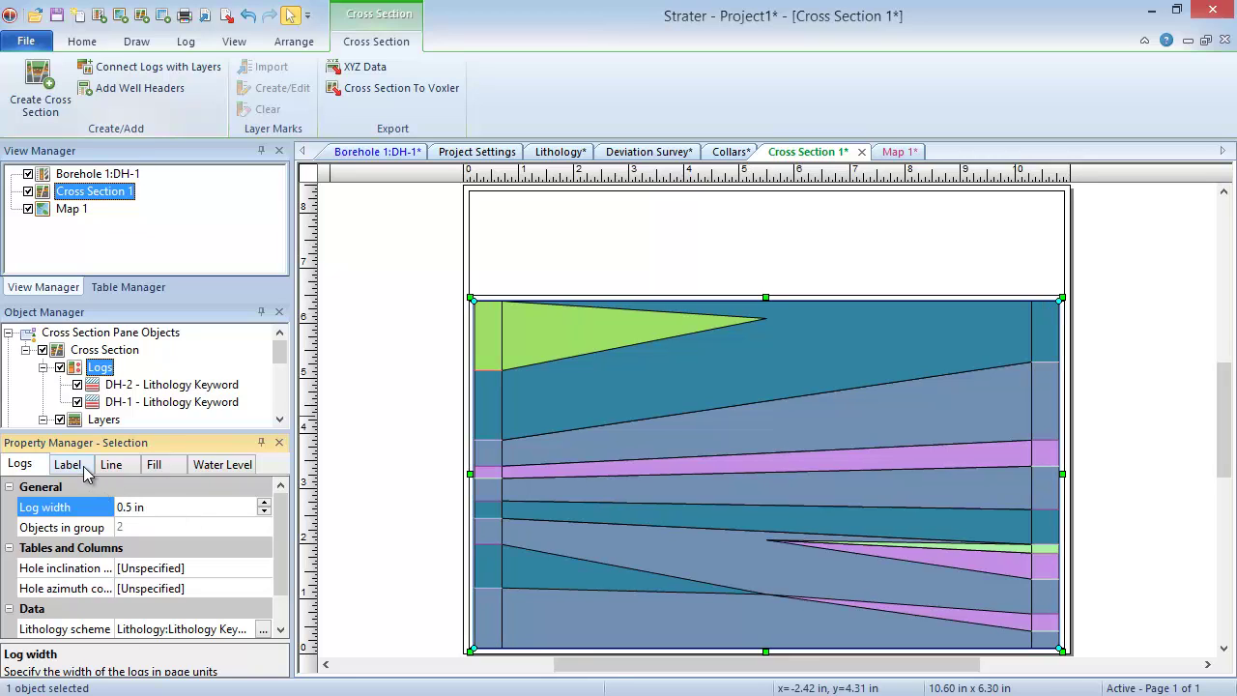
# Show lithology name labels, fitted to each block.
pyautogui.click(87, 471)
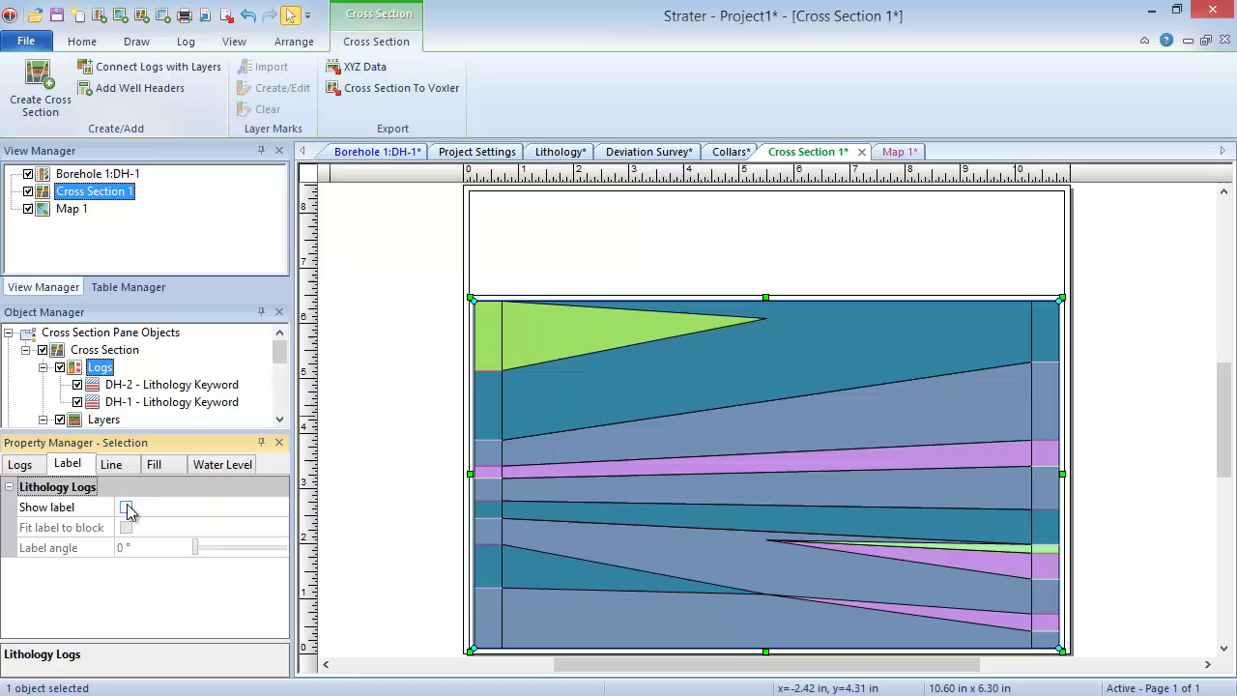
pyautogui.click(126, 508)
pyautogui.click(126, 527)
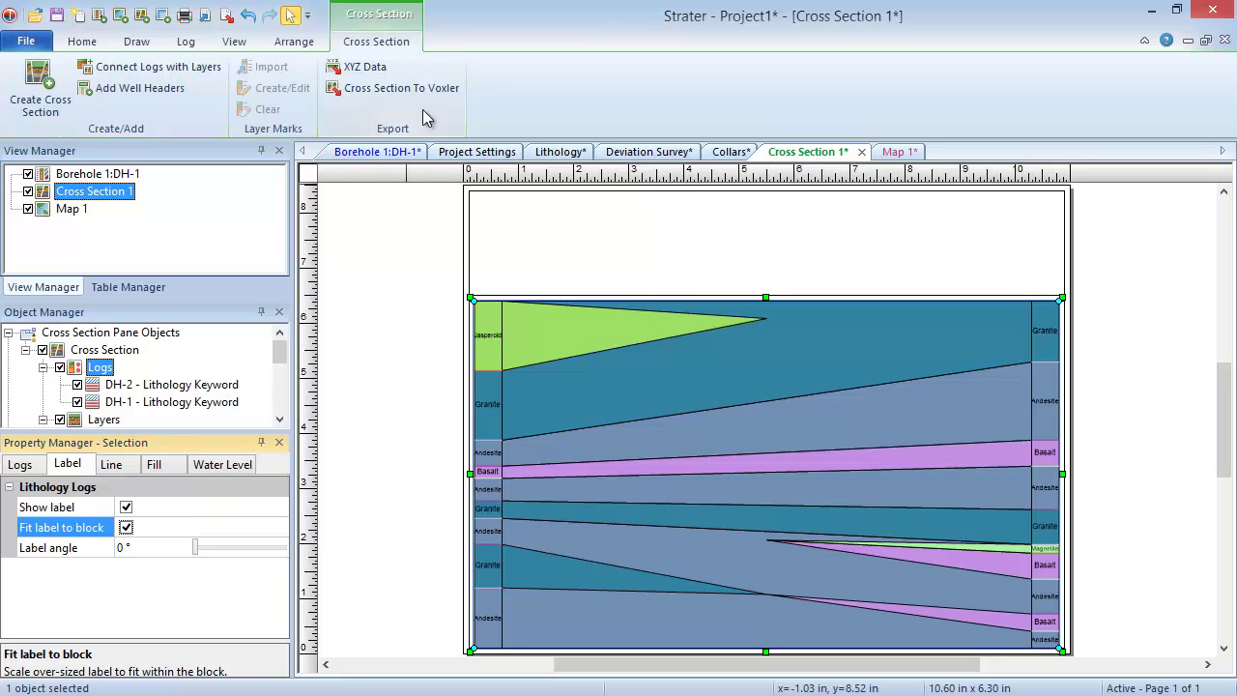
# Add well headers with Elevation as header 4 and well distance shown in meters.
pyautogui.click(141, 90)
pyautogui.moveTo(280, 353); pyautogui.dragTo(279, 399)
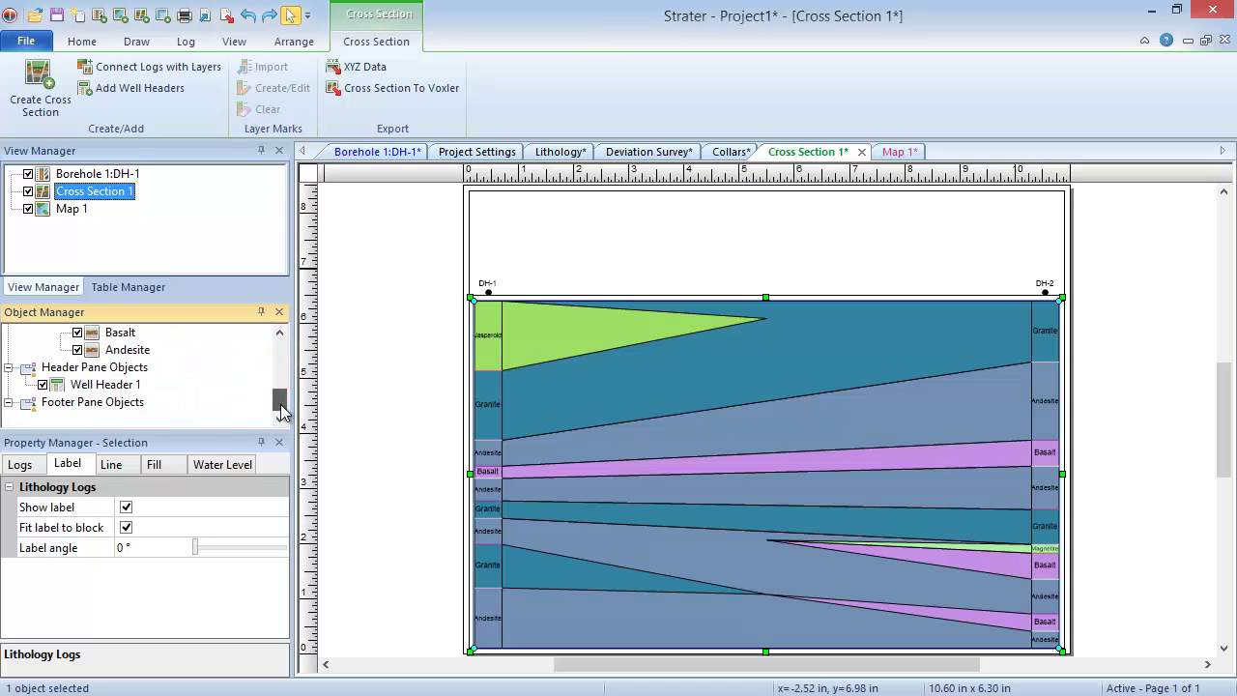
pyautogui.click(126, 387)
pyautogui.click(198, 628)
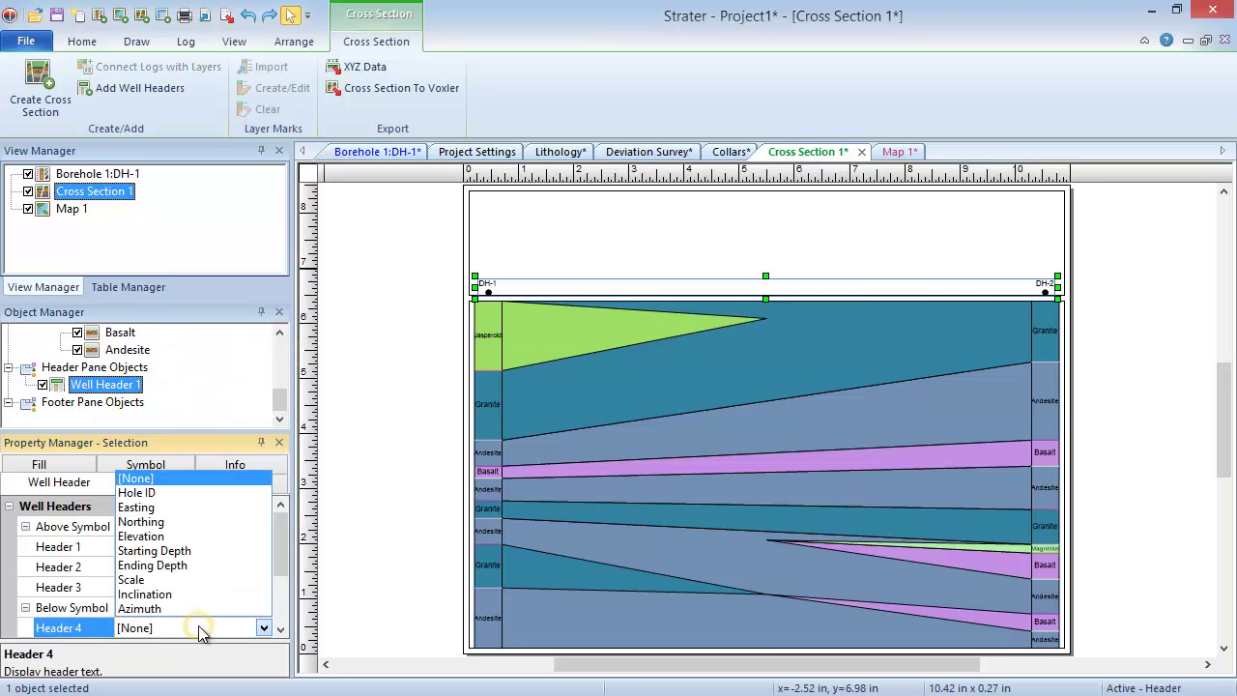
pyautogui.click(193, 538)
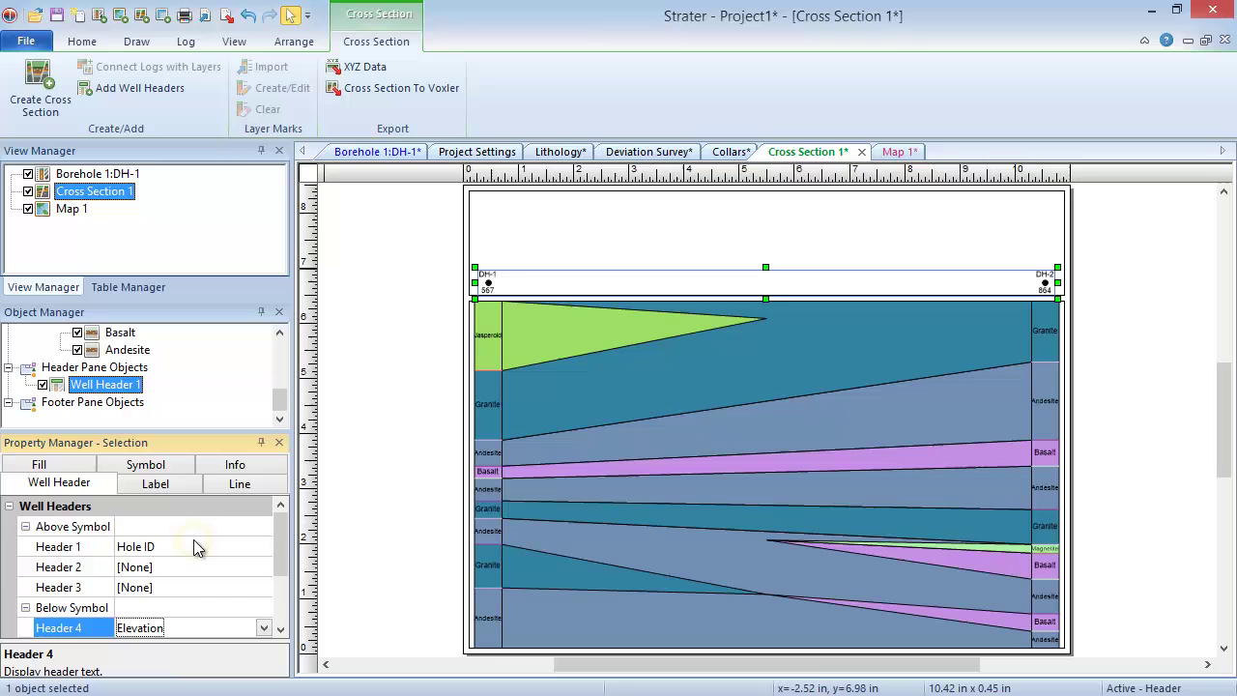
pyautogui.scroll(-1, 196, 546)
pyautogui.scroll(-1, 197, 546)
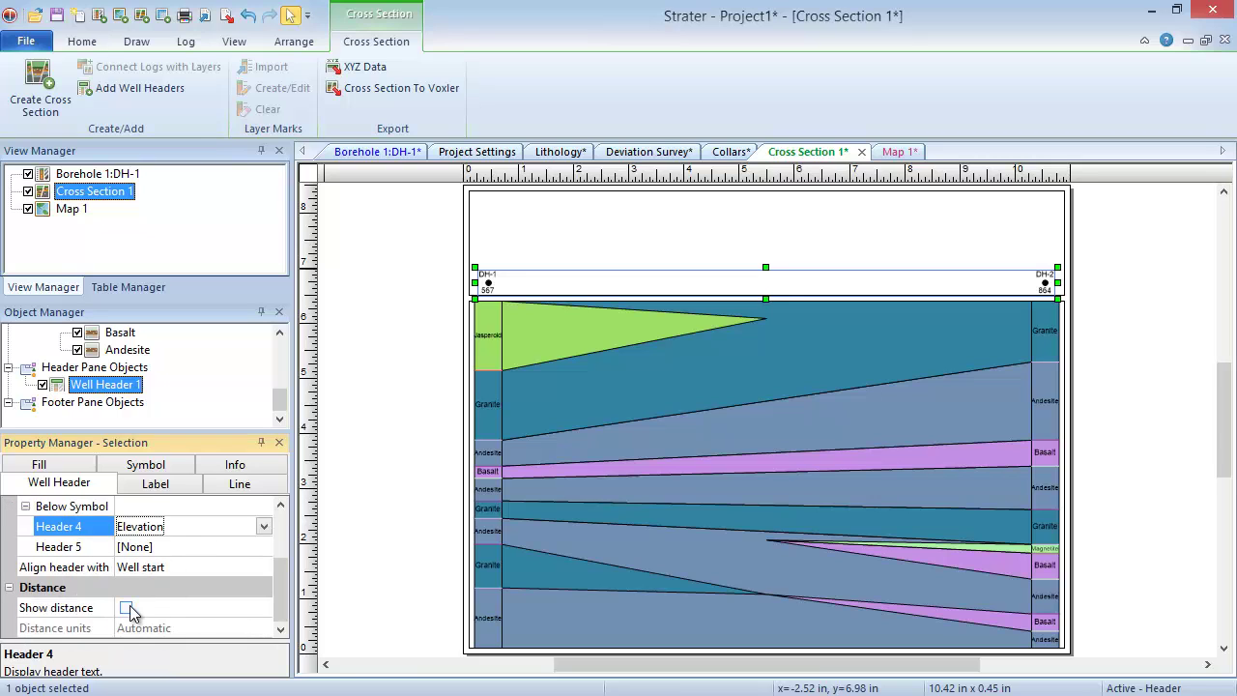
pyautogui.click(127, 608)
pyautogui.click(161, 628)
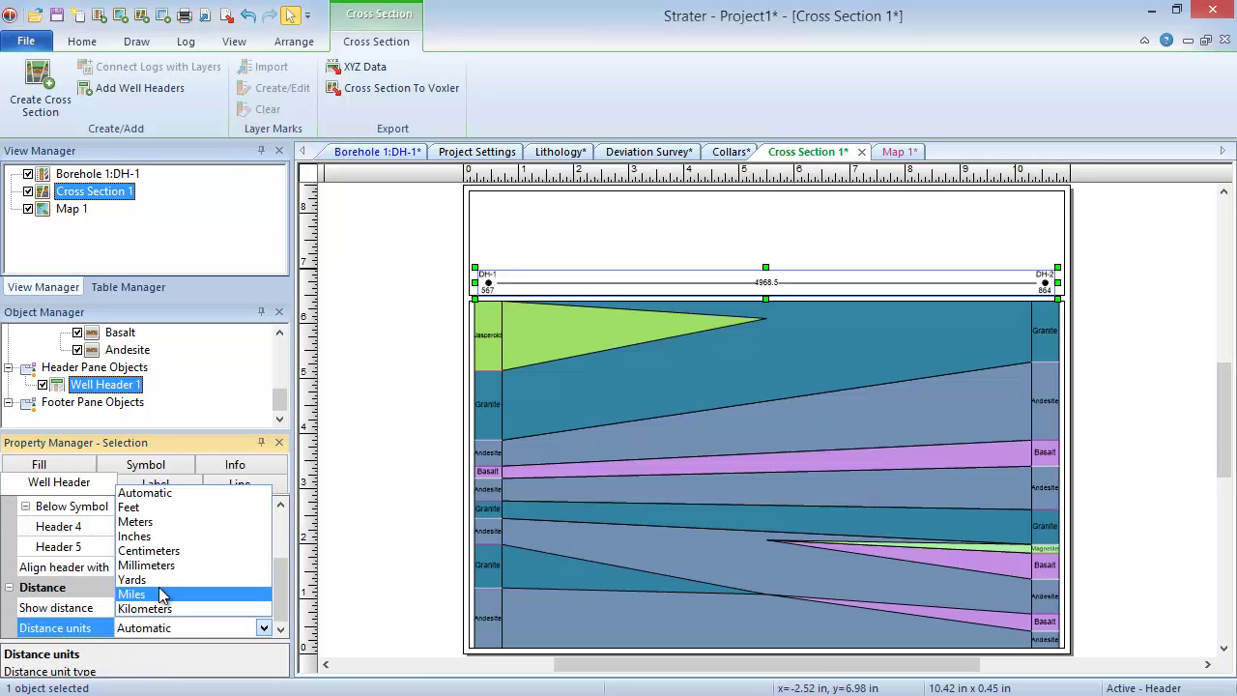
pyautogui.click(163, 526)
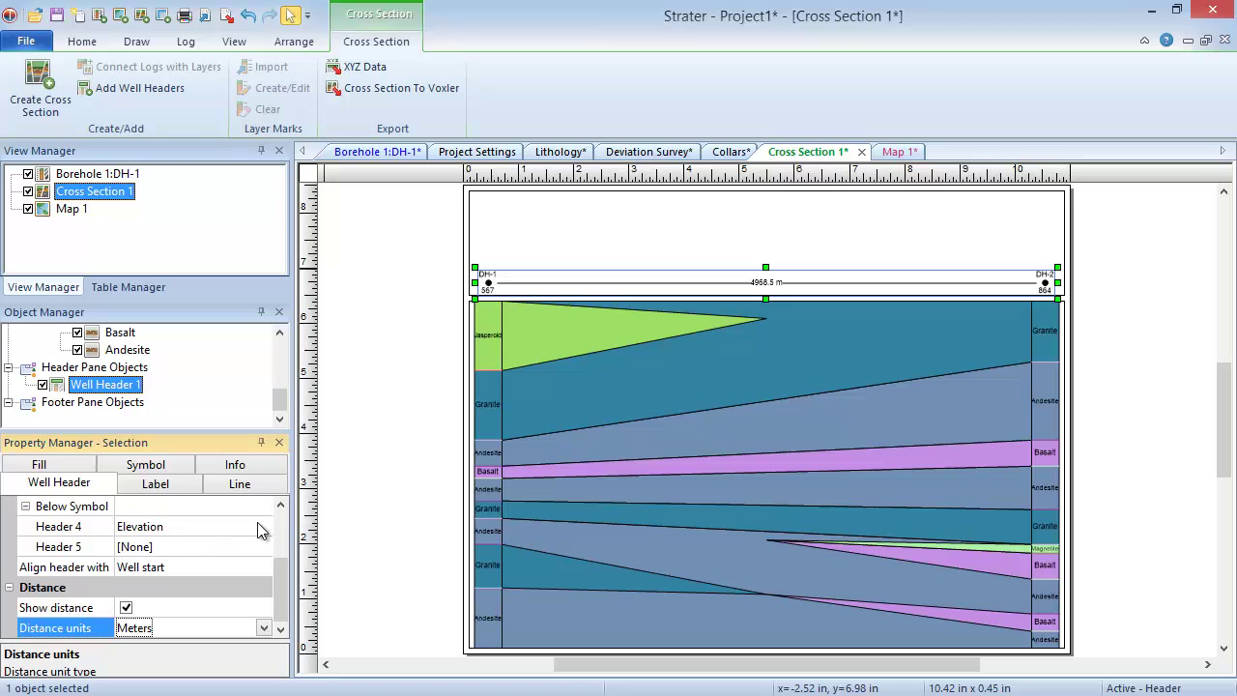
# Shift the cross section's left edge to the right.
pyautogui.click(786, 377)
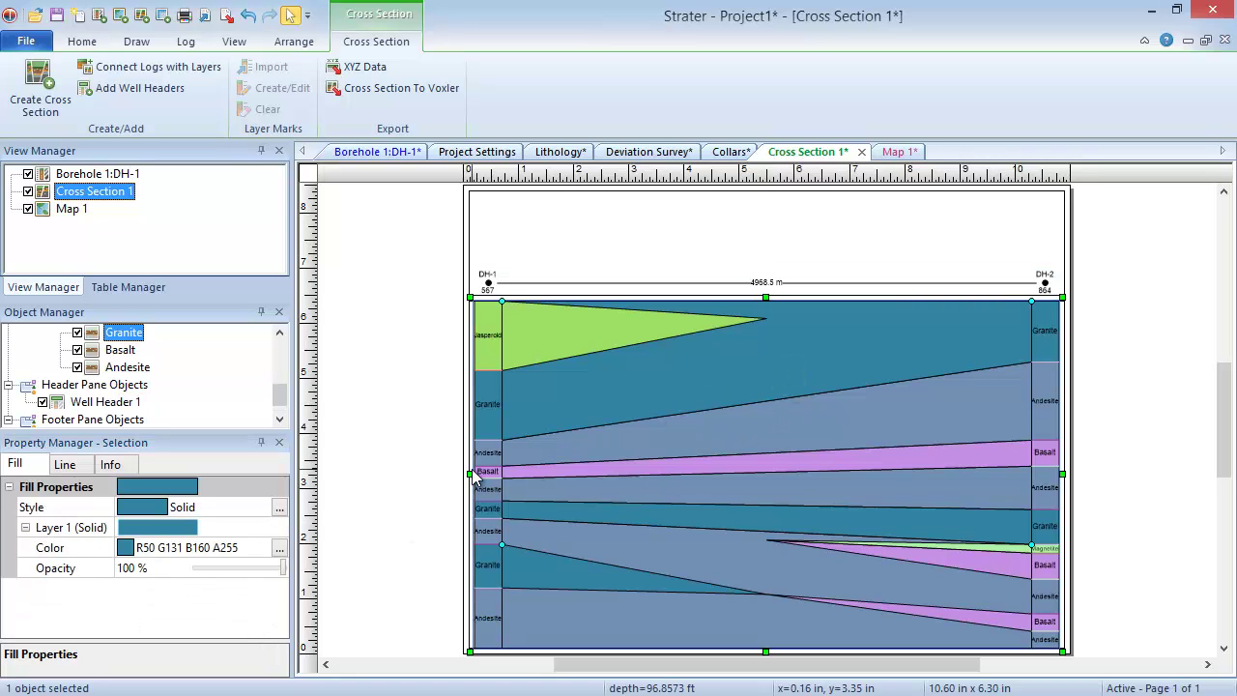
pyautogui.moveTo(467, 472); pyautogui.dragTo(520, 465)
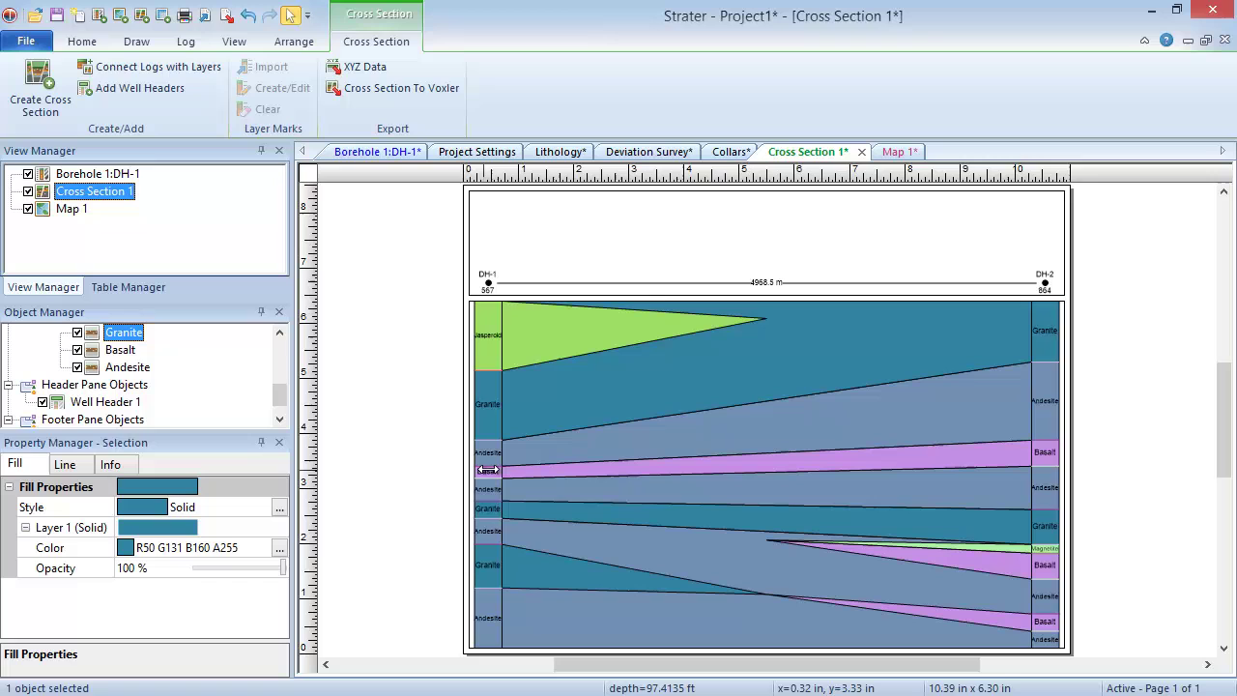
pyautogui.click(481, 467)
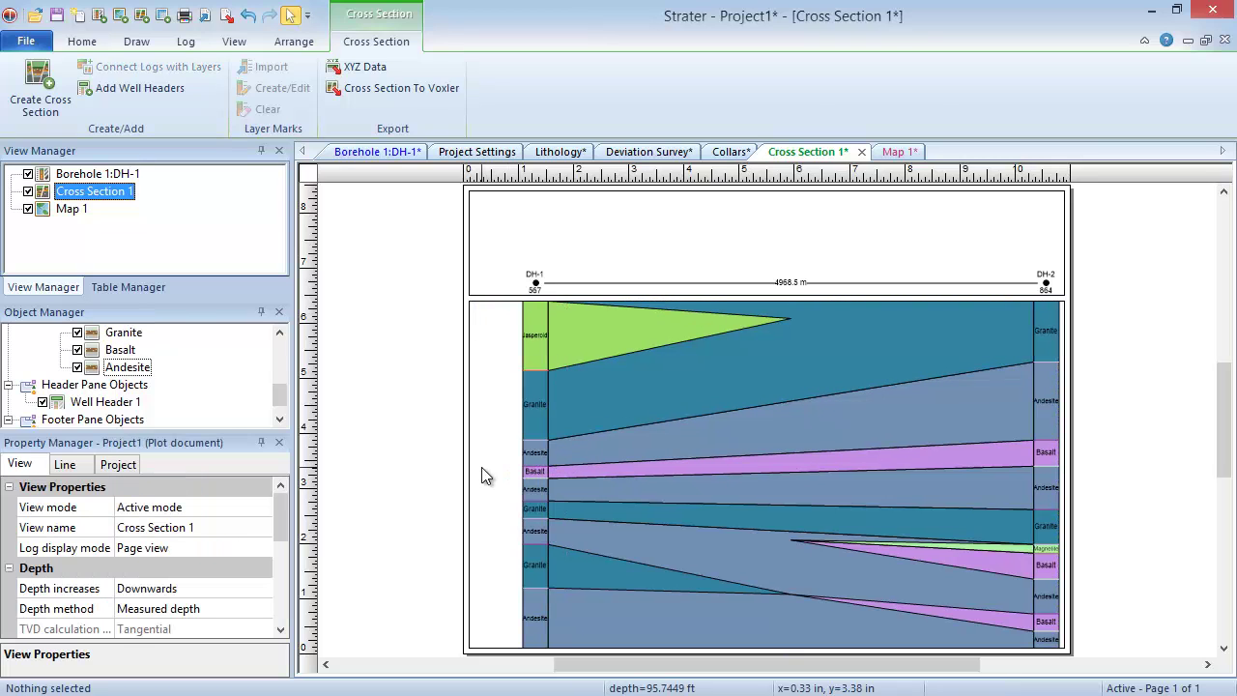
# Add a depth log beside well DH-1.
pyautogui.click(185, 41)
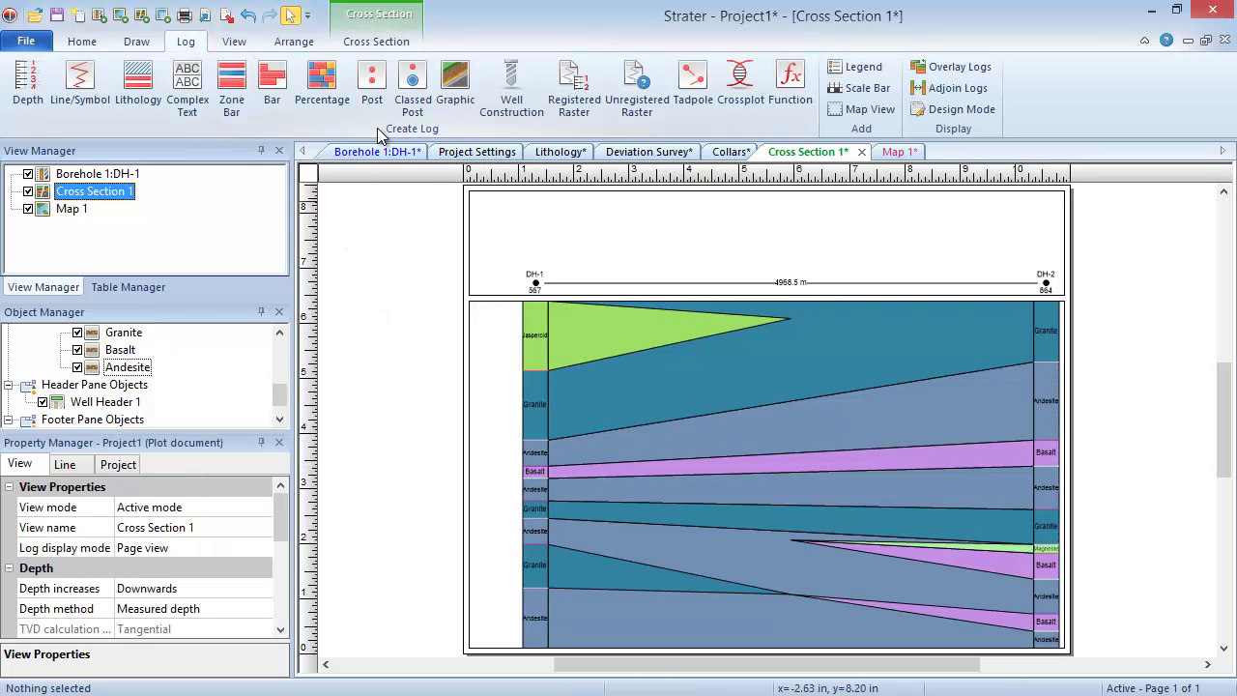
pyautogui.click(36, 97)
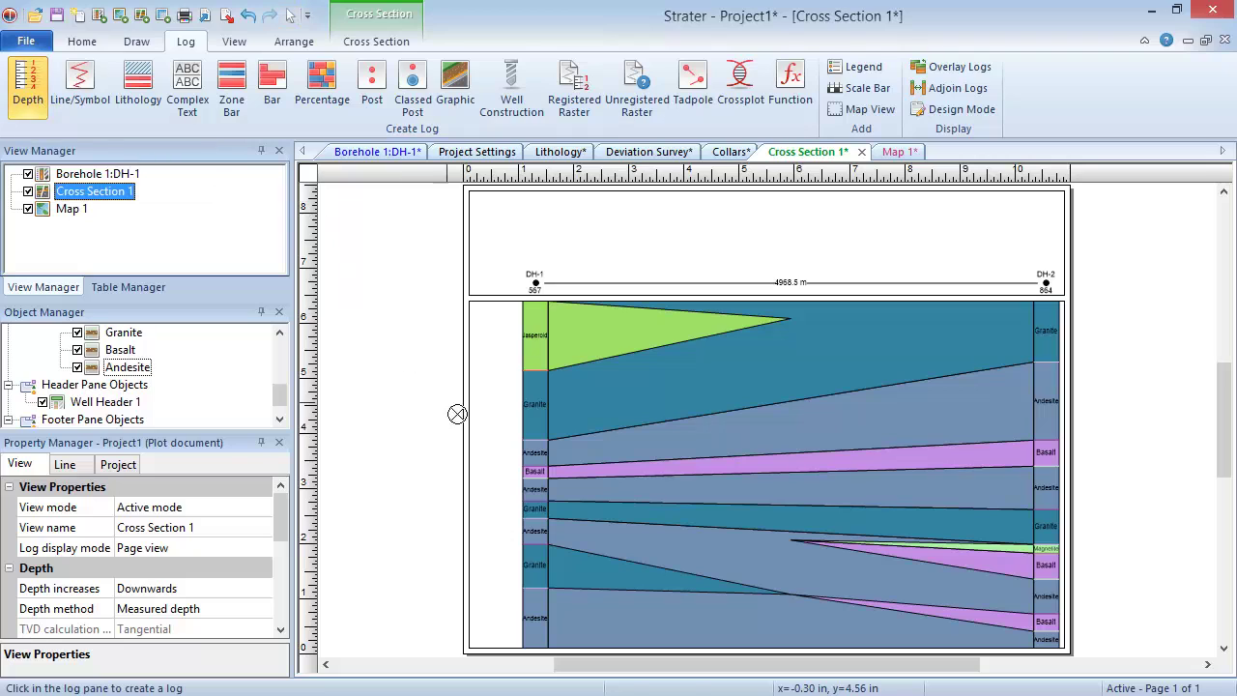
pyautogui.click(487, 462)
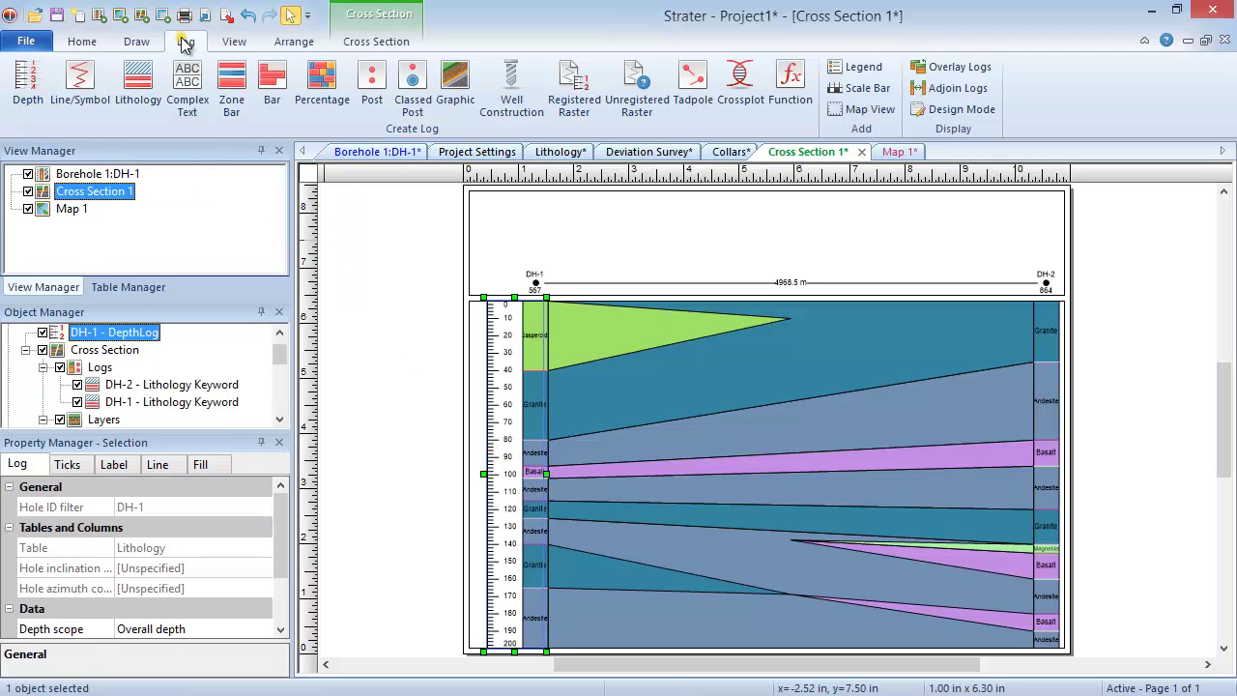
# Place a lithology legend in the section arranged in two columns.
pyautogui.click(857, 67)
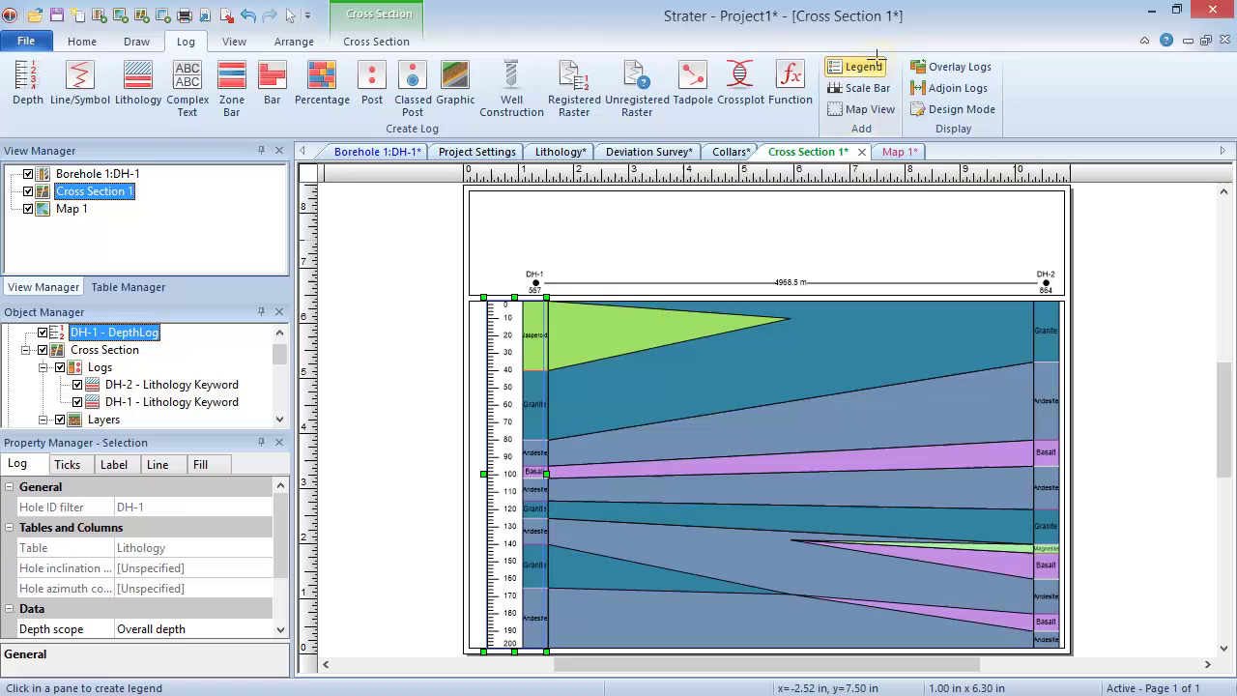
pyautogui.click(845, 306)
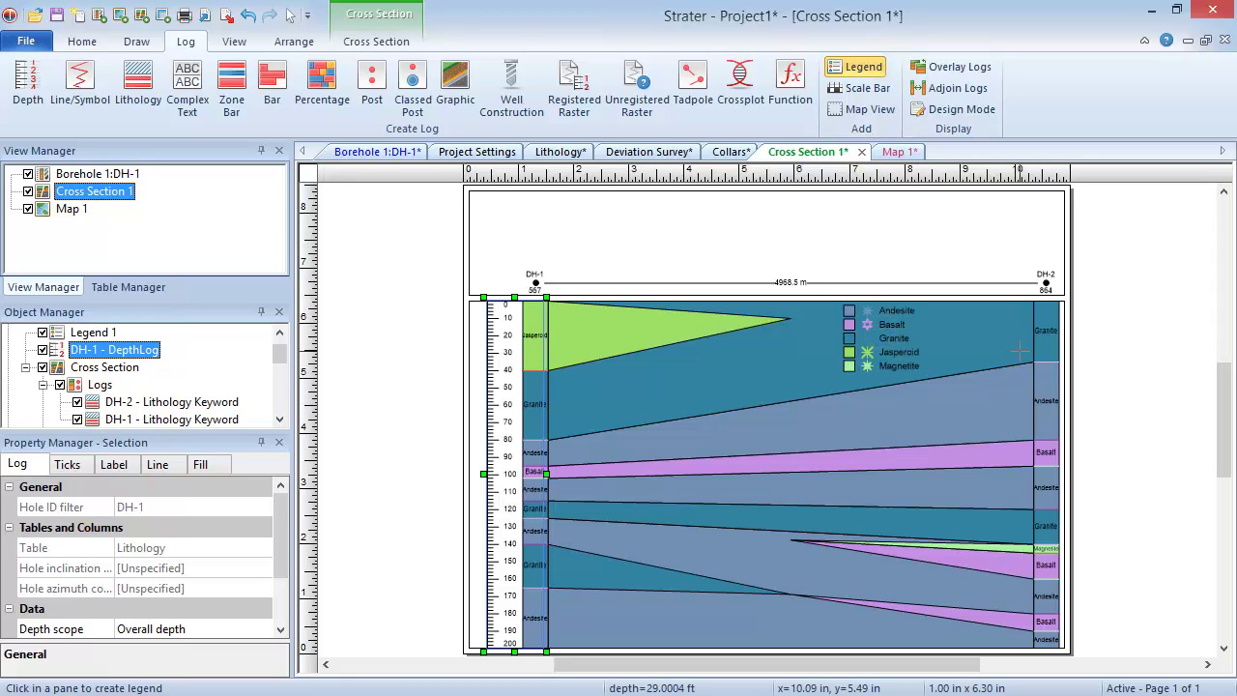
pyautogui.click(113, 334)
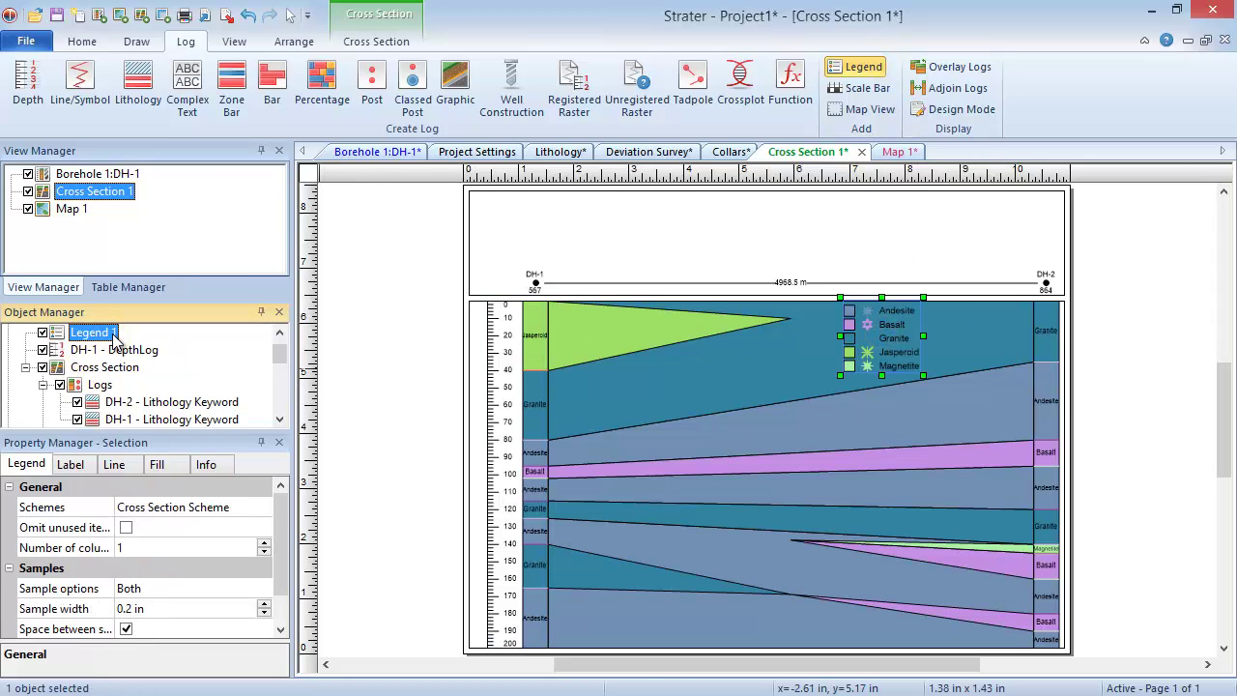
pyautogui.click(264, 544)
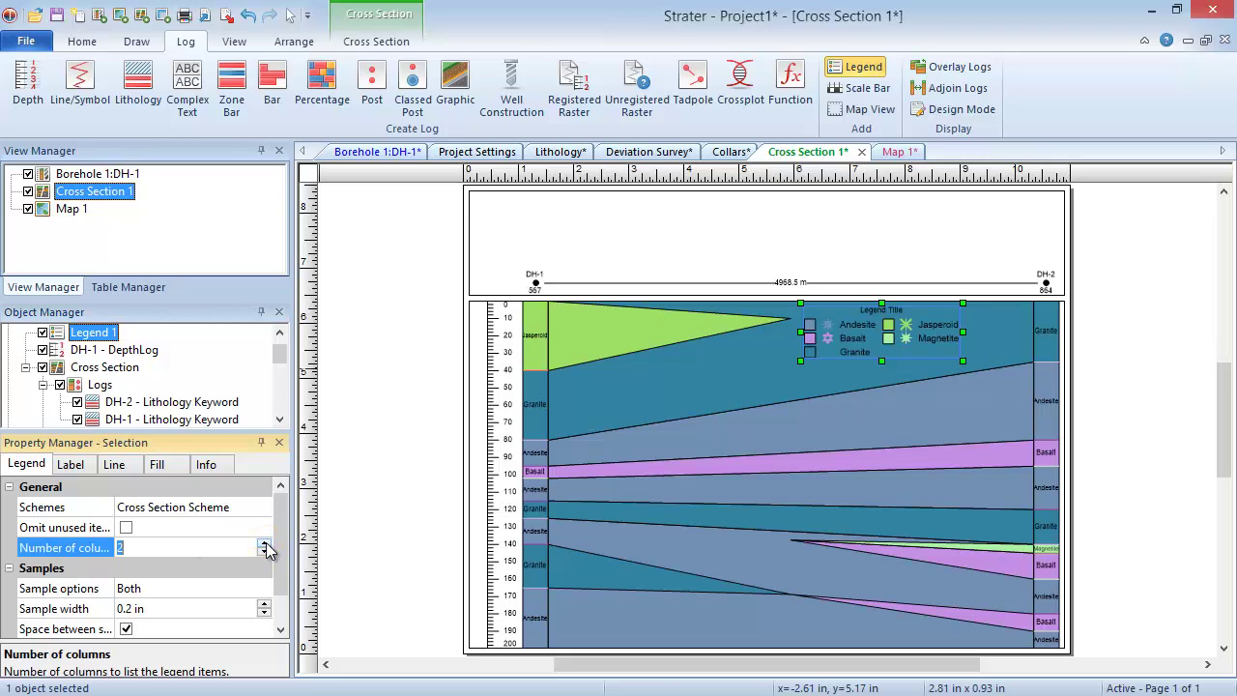
# Give the legend a Rectangle frame and a solid white background fill.
pyautogui.click(114, 465)
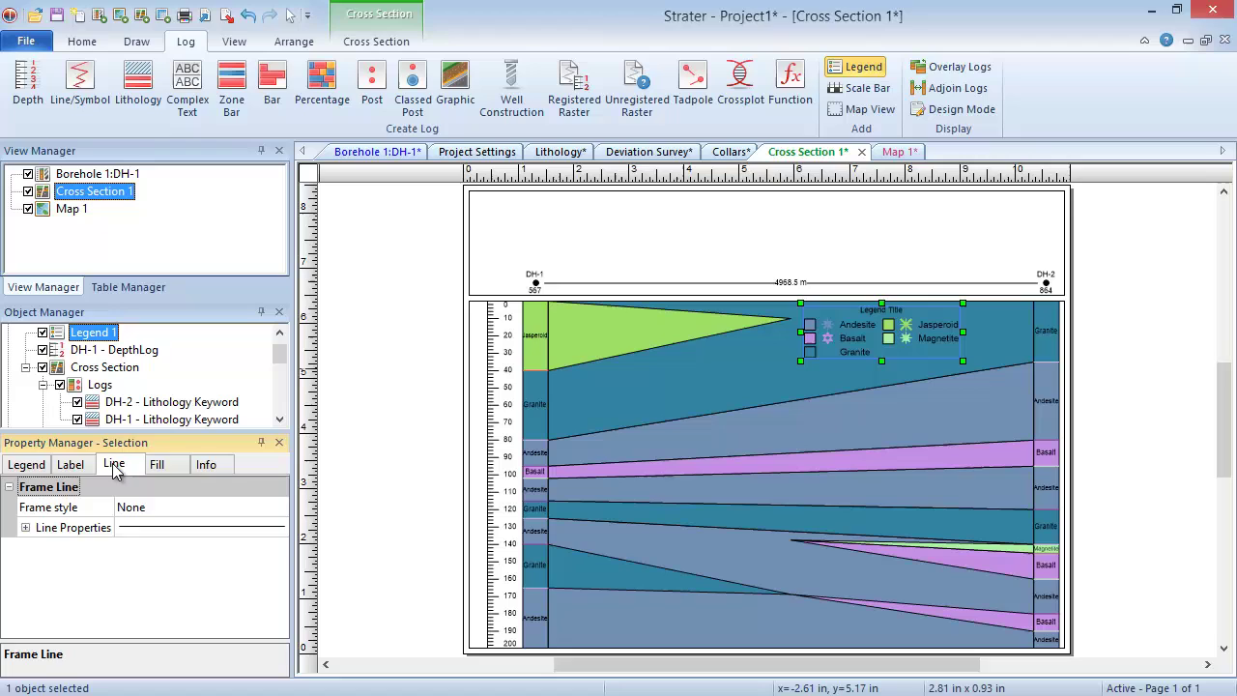
pyautogui.click(145, 507)
pyautogui.click(156, 544)
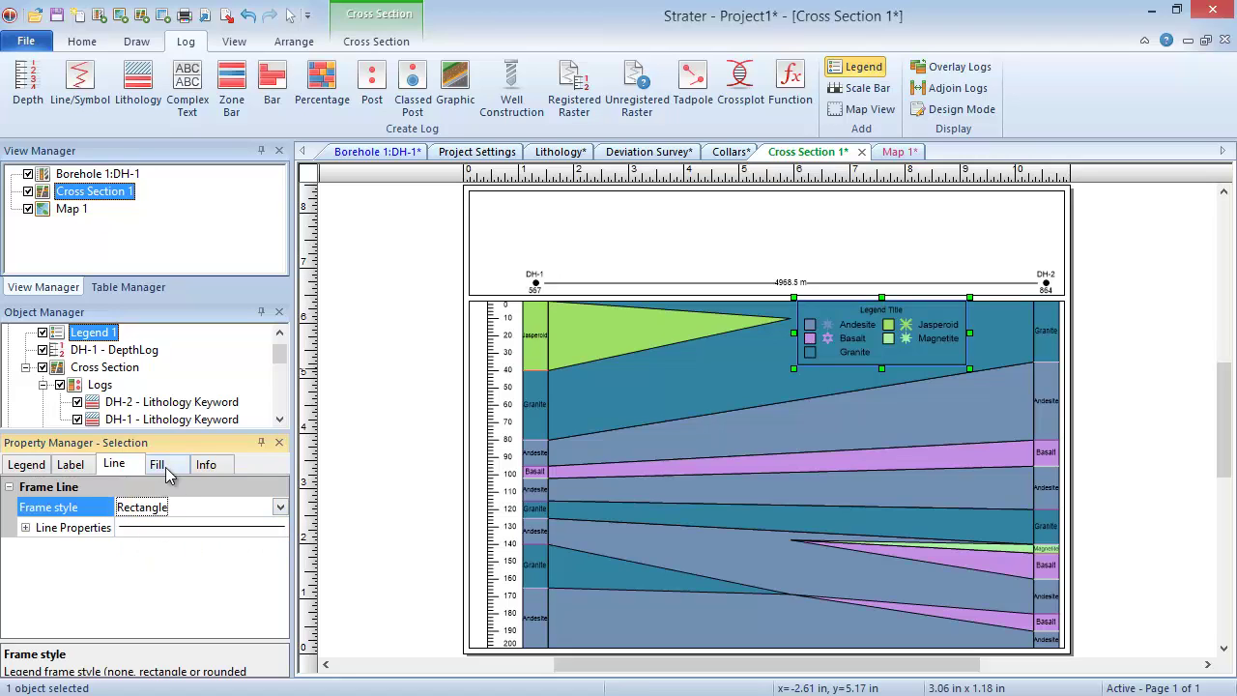
pyautogui.click(169, 472)
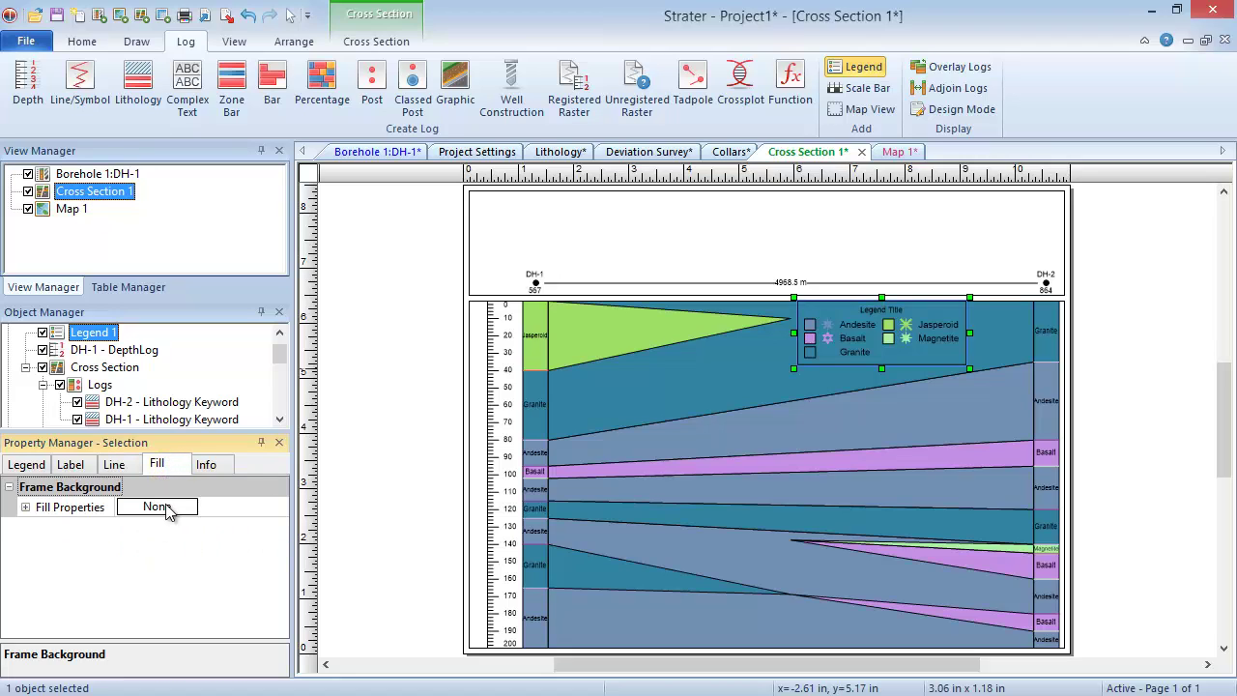
pyautogui.click(26, 507)
pyautogui.click(145, 528)
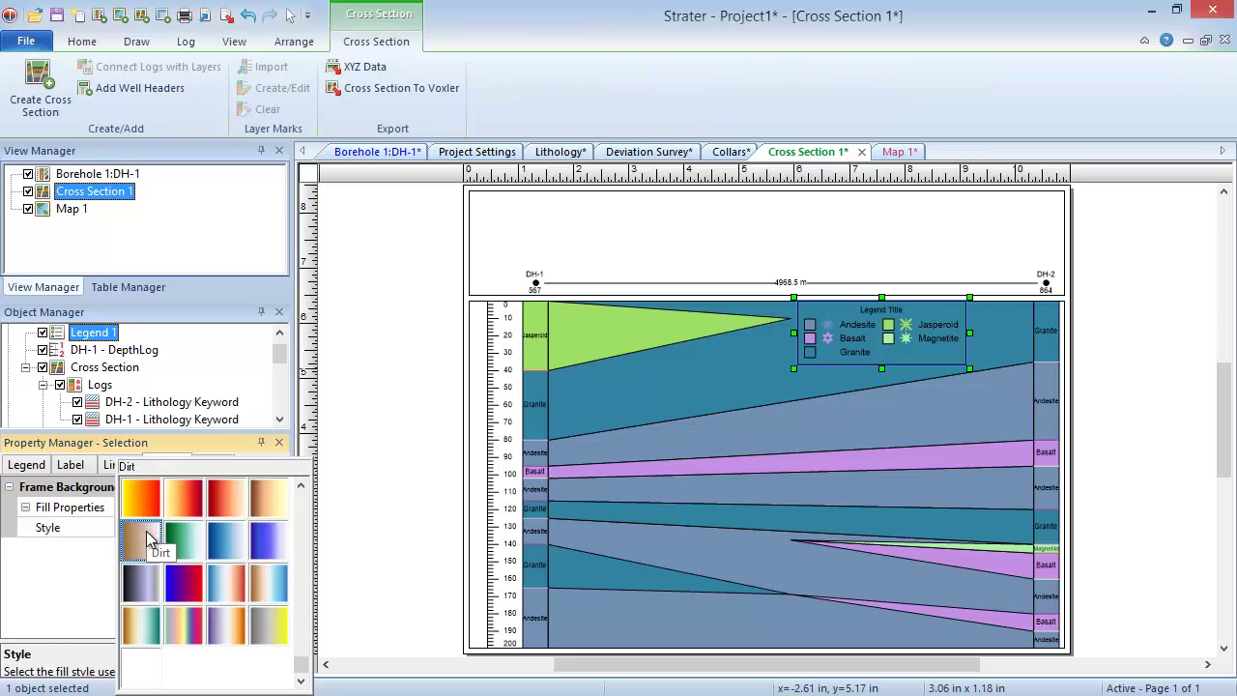
pyautogui.moveTo(311, 667); pyautogui.dragTo(307, 497)
pyautogui.click(183, 498)
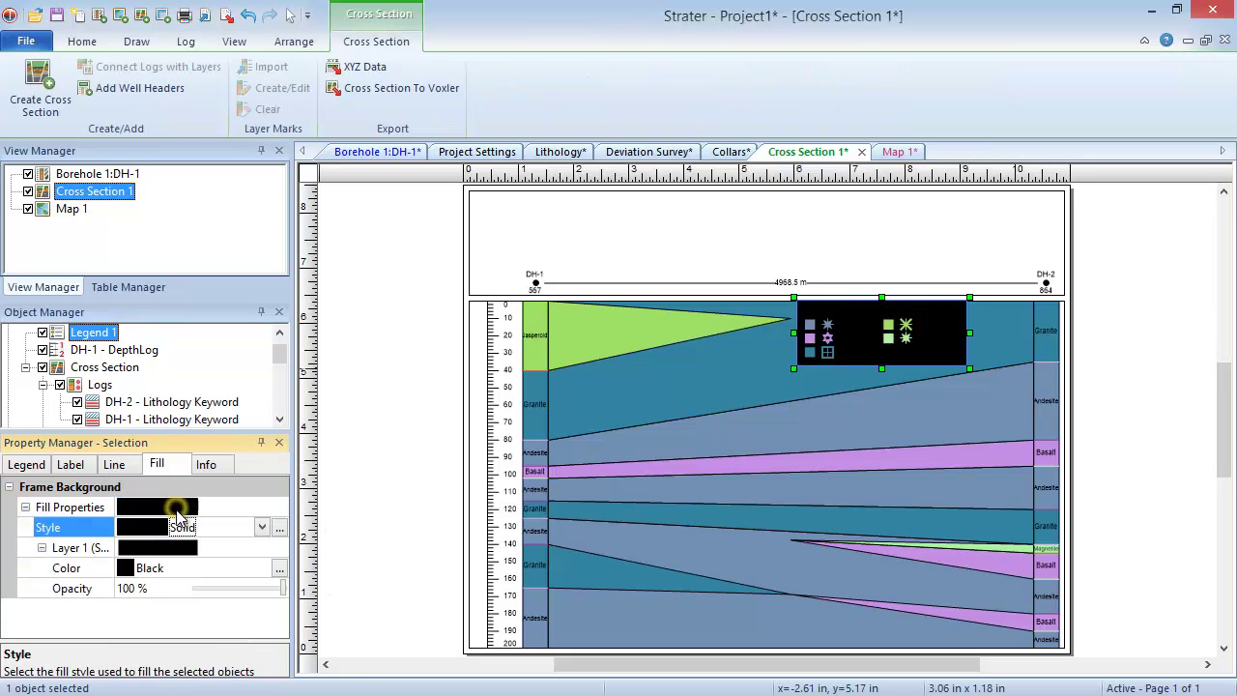
pyautogui.click(145, 567)
pyautogui.click(281, 601)
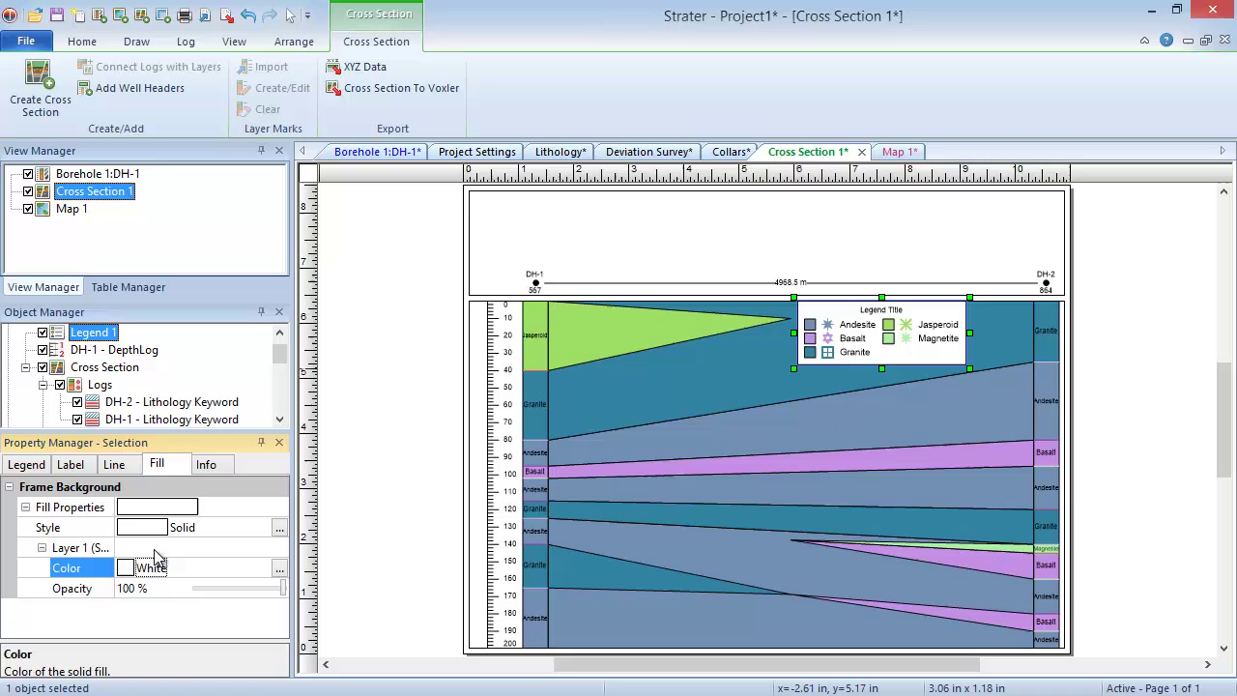